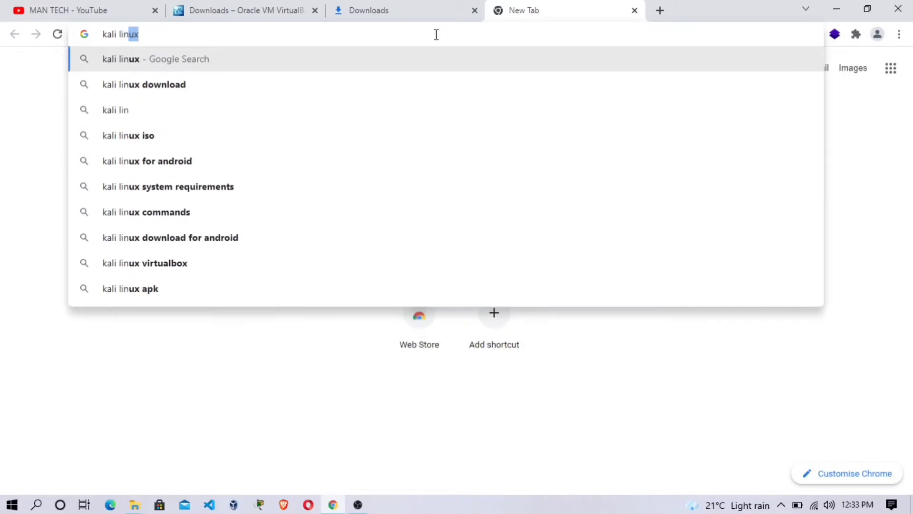
Search the web for "kali linux download" and open the official Get Kali page.
type("ownlia")
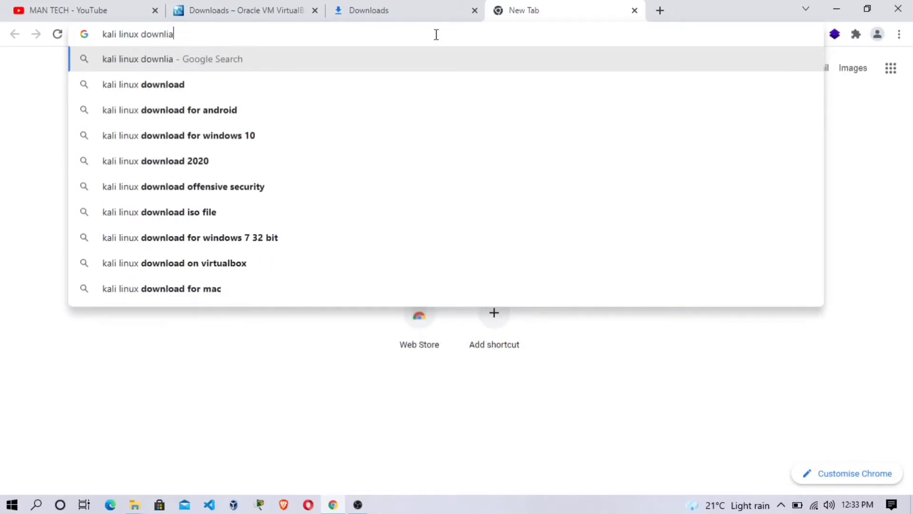
left_click(369, 84)
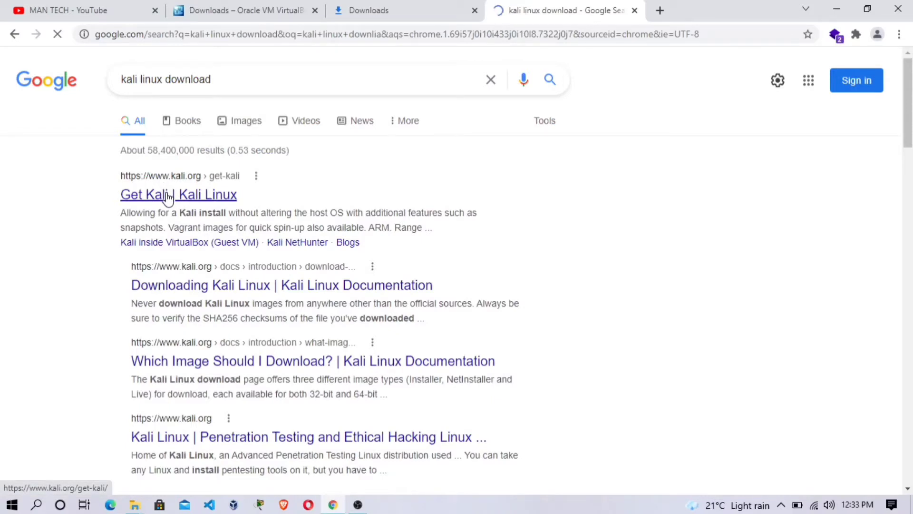
left_click(168, 195)
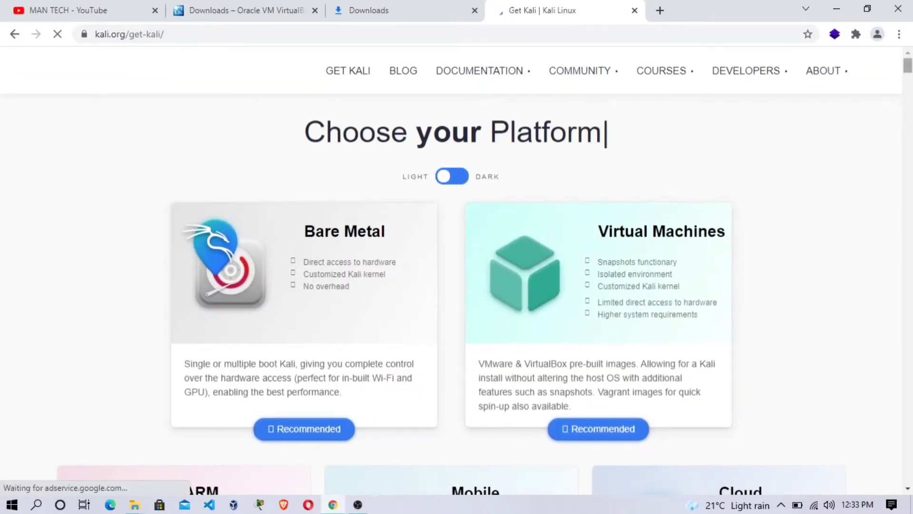
Open the Virtual Machines section of the Get Kali page and bring the VMware and VirtualBox images into view.
scroll(666, 238, "down", 4)
left_click(597, 252)
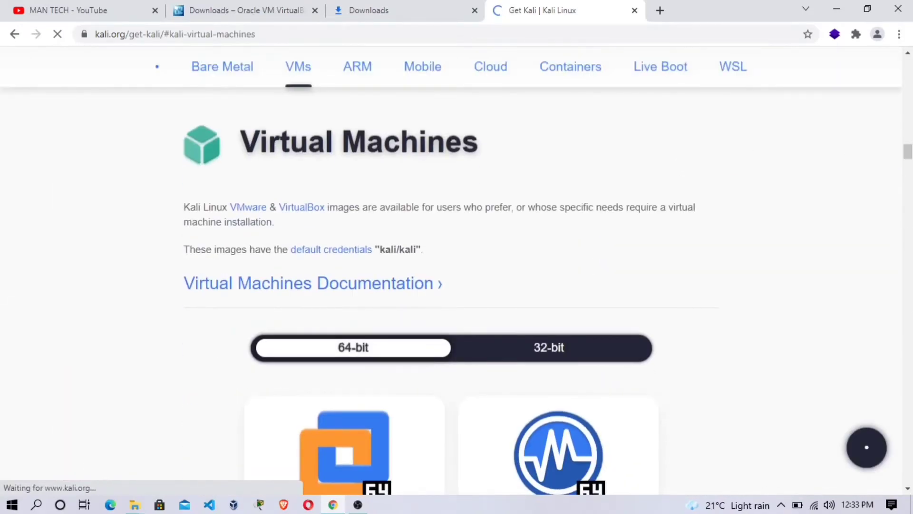
left_click_drag(908, 150, 908, 60)
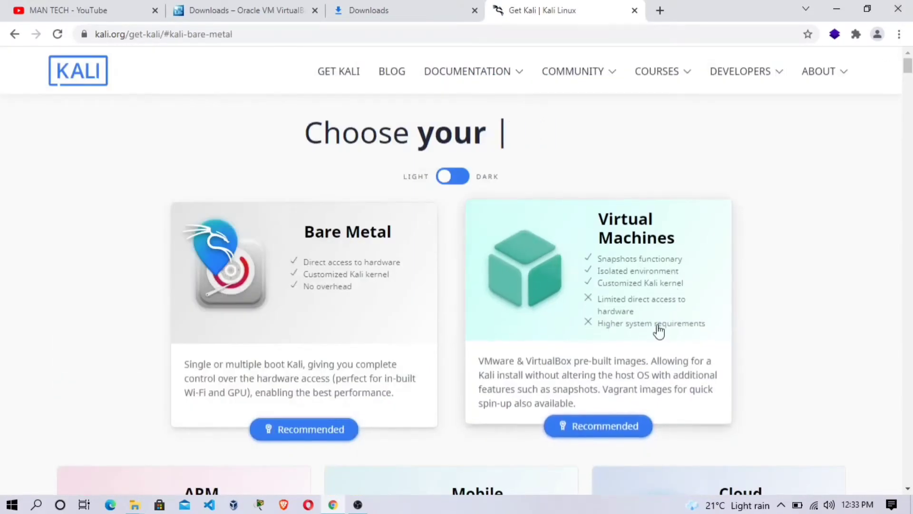
left_click(612, 271)
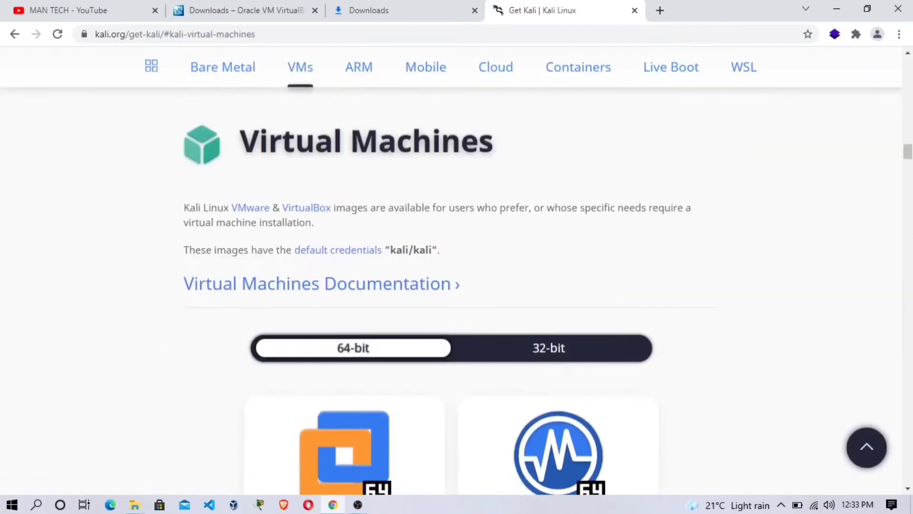
left_click_drag(908, 152, 909, 157)
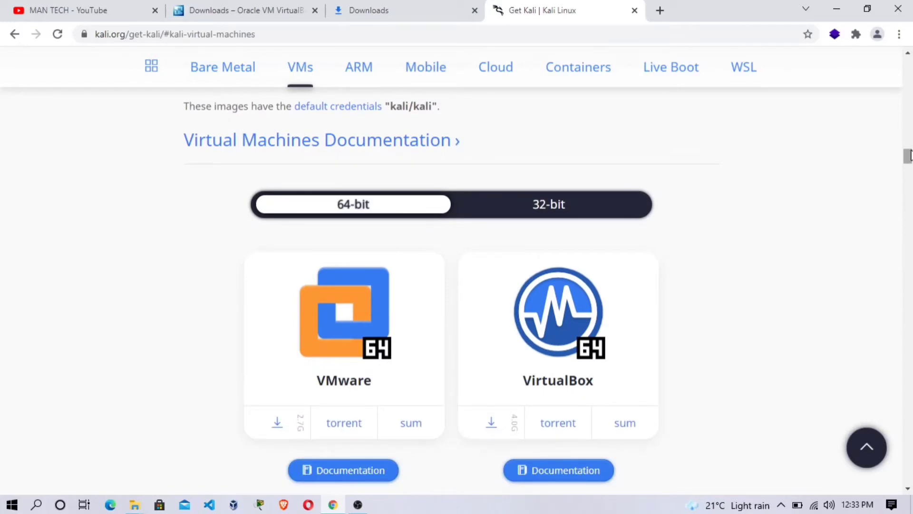
left_click_drag(909, 155, 909, 158)
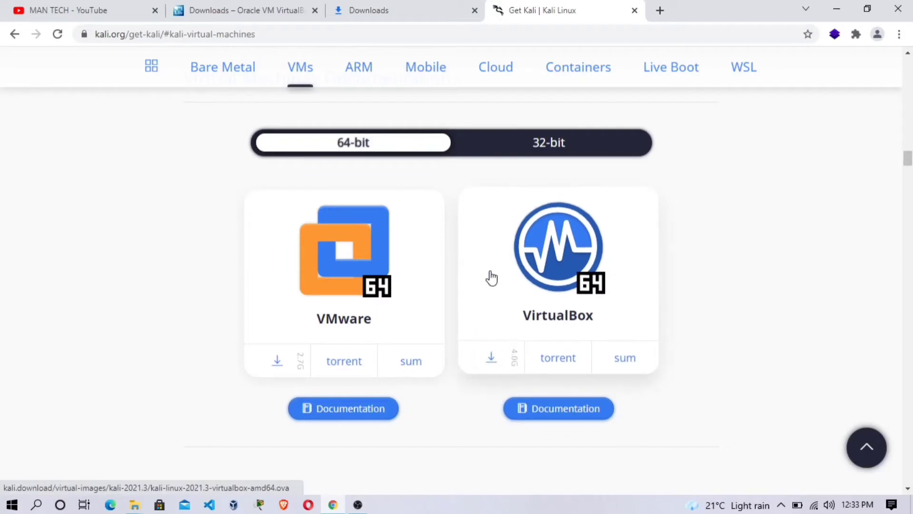
Start downloading the 64-bit VirtualBox image of Kali Linux and pause that download in the browser's downloads list.
left_click(569, 144)
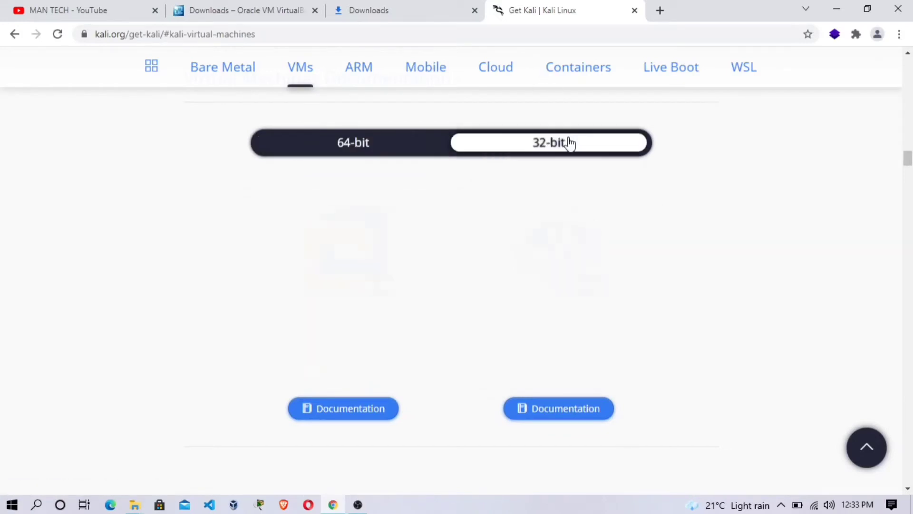
left_click(380, 144)
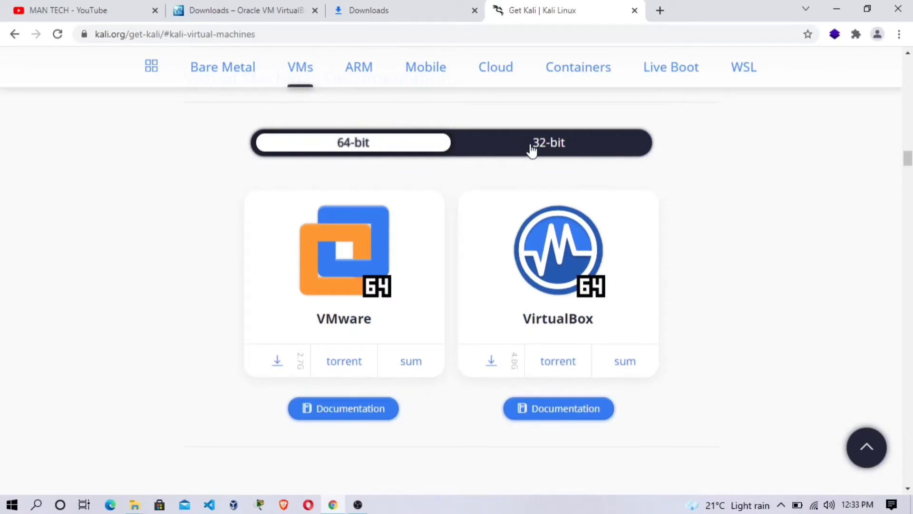
left_click(500, 361)
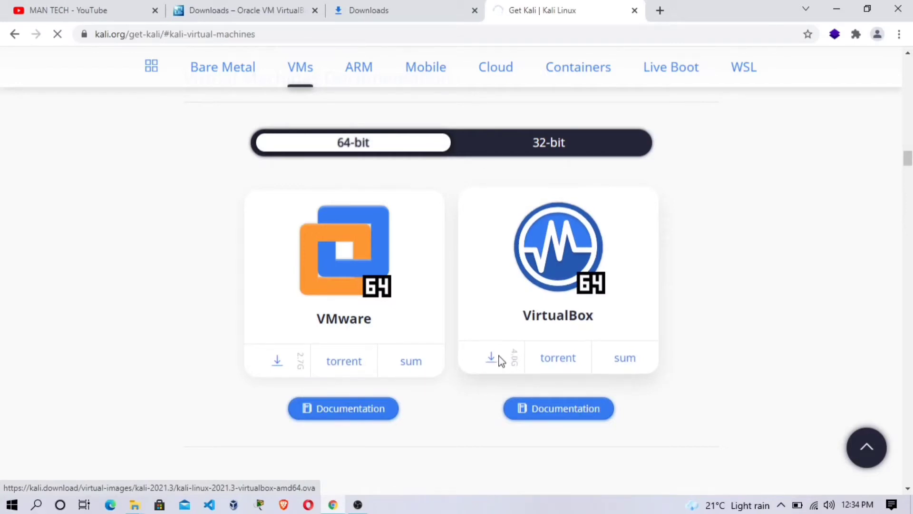
key("ctrl+j")
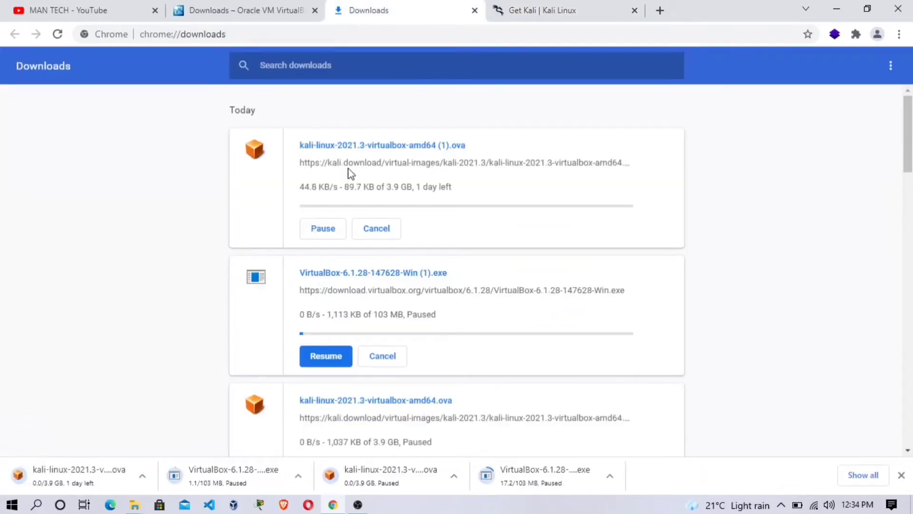
left_click(316, 233)
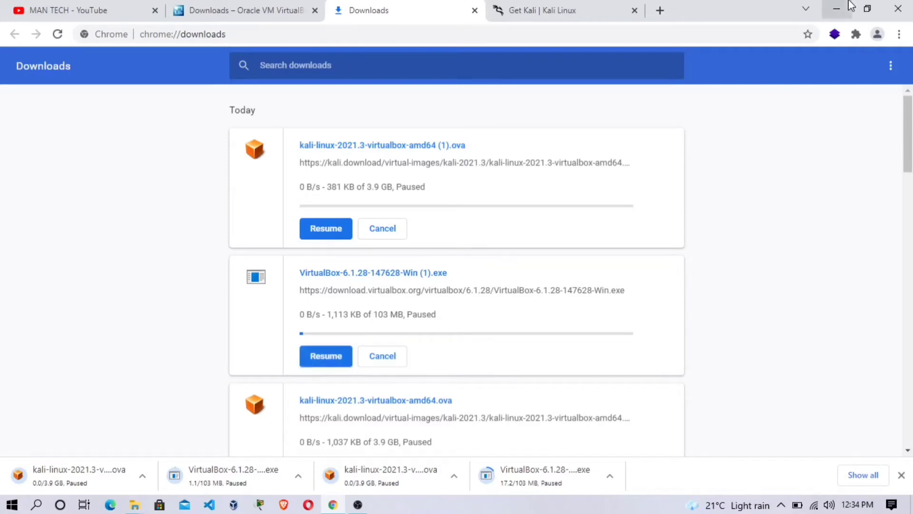
Check the VirtualBox installation by opening its manager from the desktop, and close it again.
left_click(837, 8)
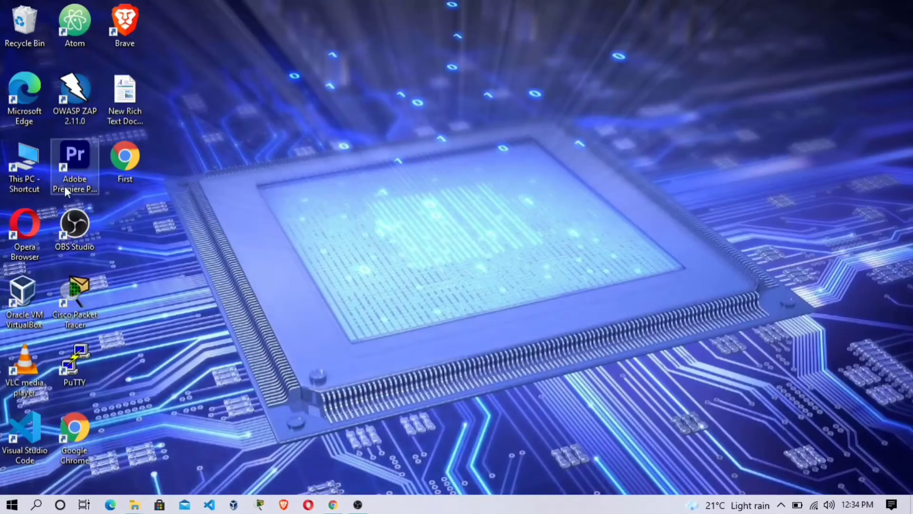
double_click(21, 292)
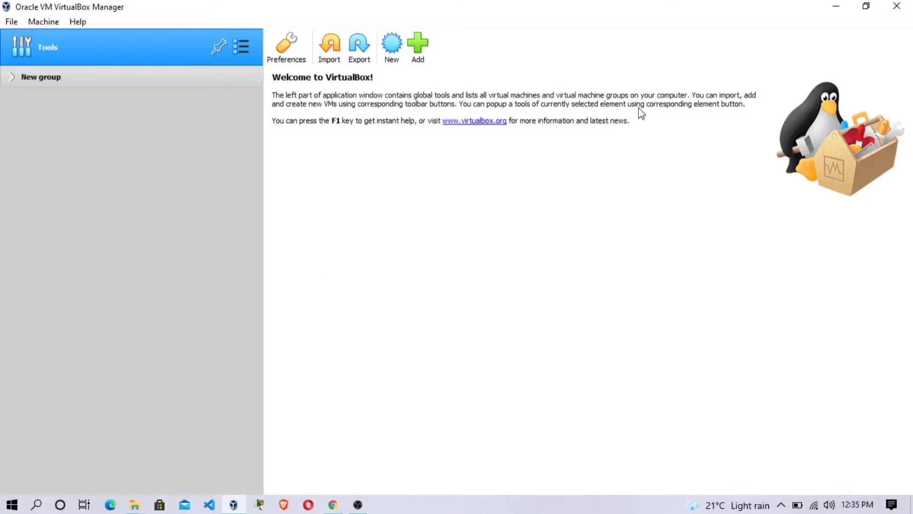
left_click(897, 6)
Open the kali-linux-2021-3-vbox-amd64-ova folder in Downloads and show its files as large icons.
double_click(28, 157)
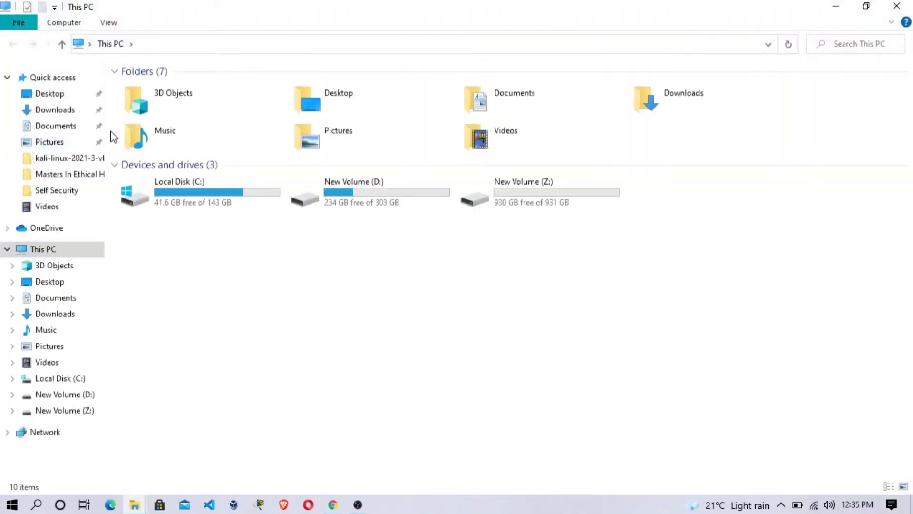
double_click(698, 108)
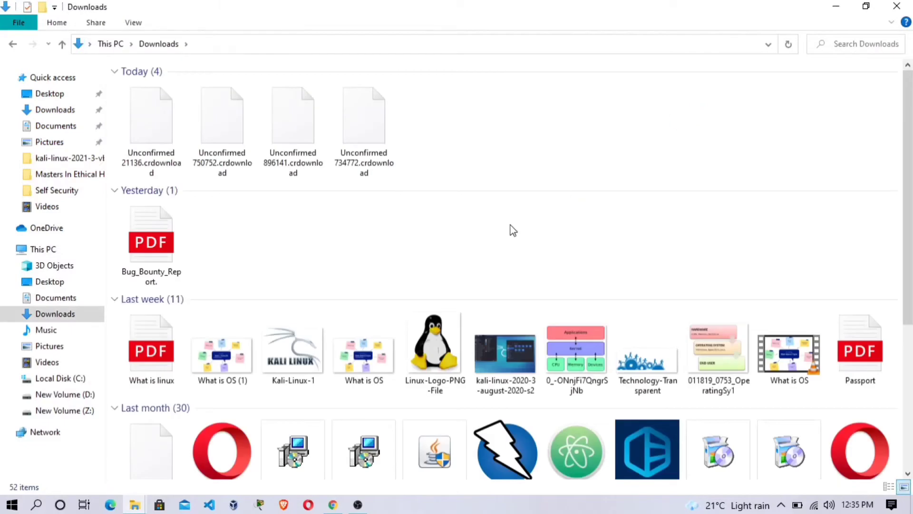
left_click_drag(910, 167, 909, 306)
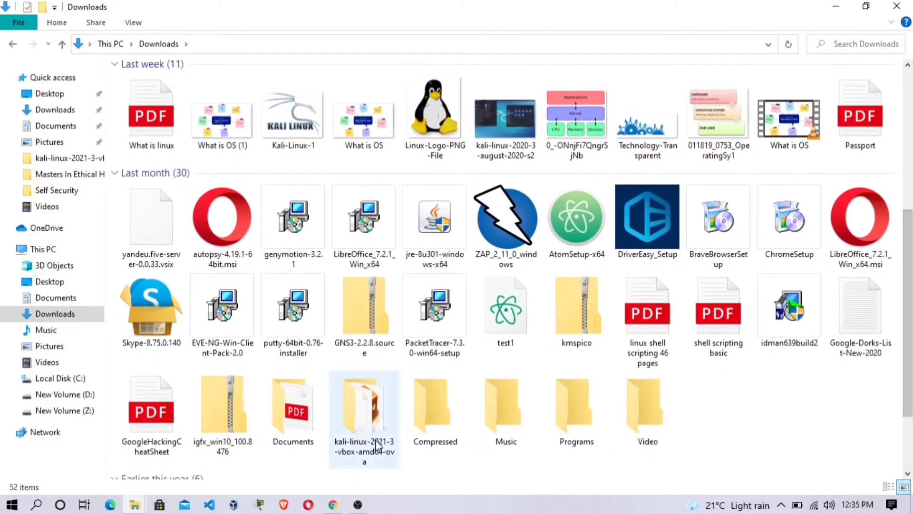
double_click(357, 421)
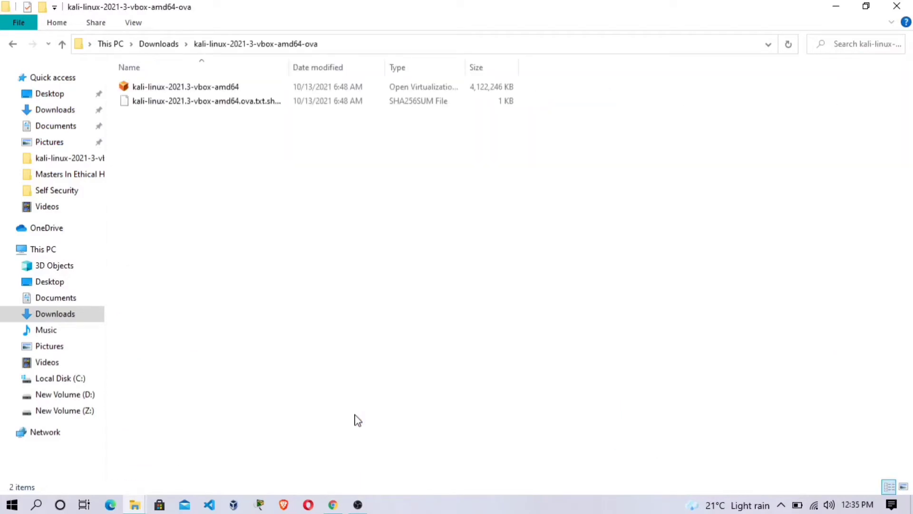
left_click(903, 486)
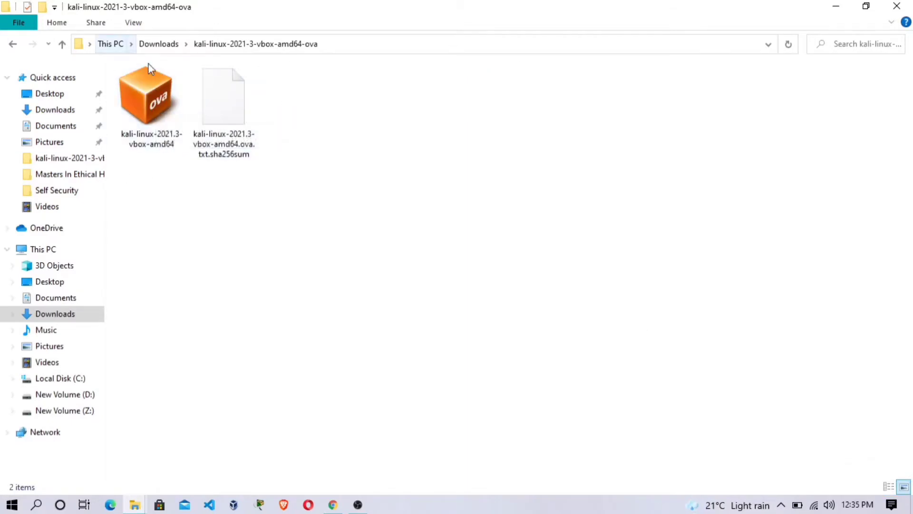
Import the kali-linux-2021.3-vbox-amd64 appliance into VirtualBox with the default machine base folder and agree to the software license.
left_click(152, 106)
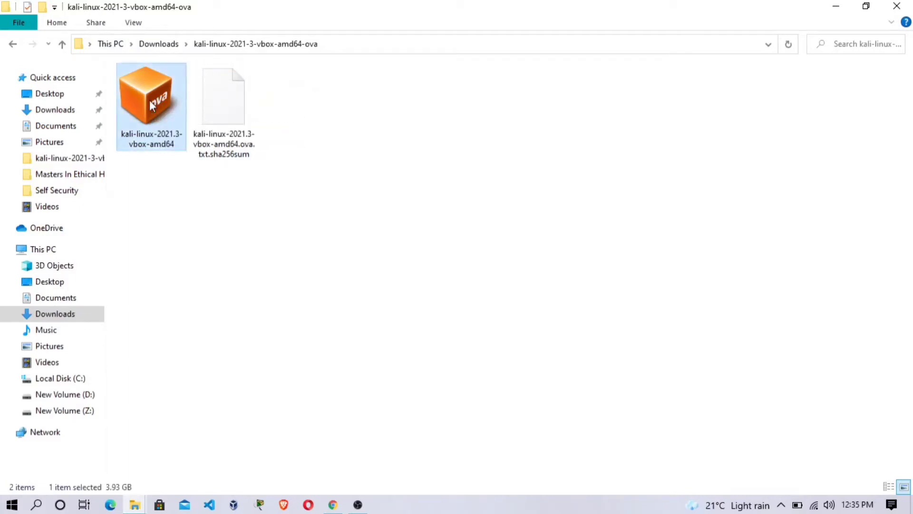
double_click(151, 106)
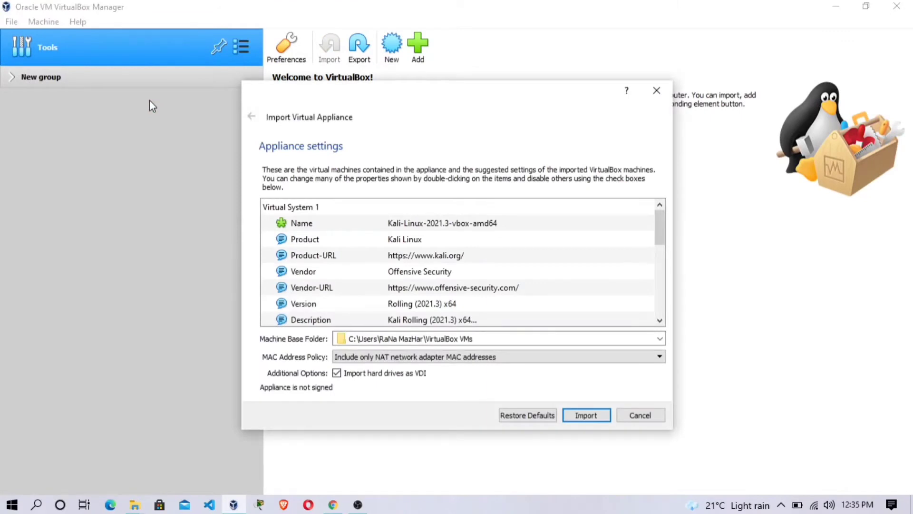
left_click_drag(479, 341, 342, 340)
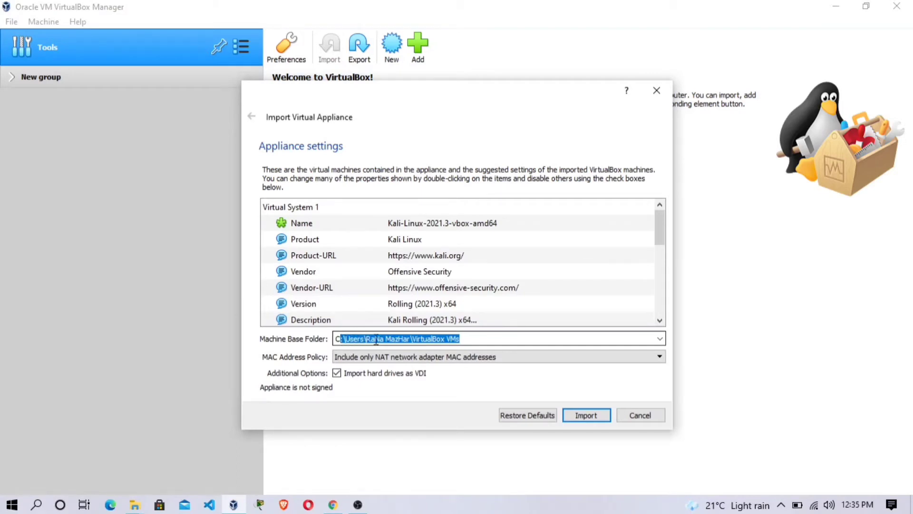
left_click(474, 338)
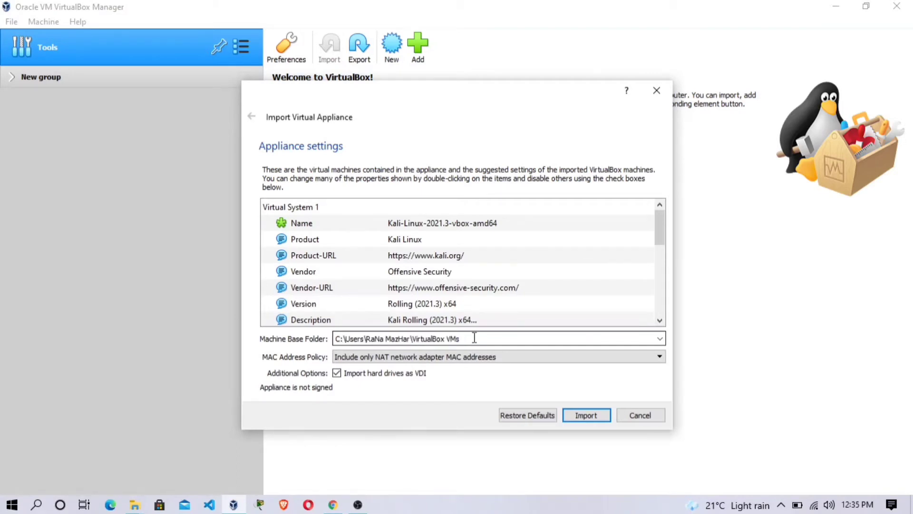
left_click(582, 419)
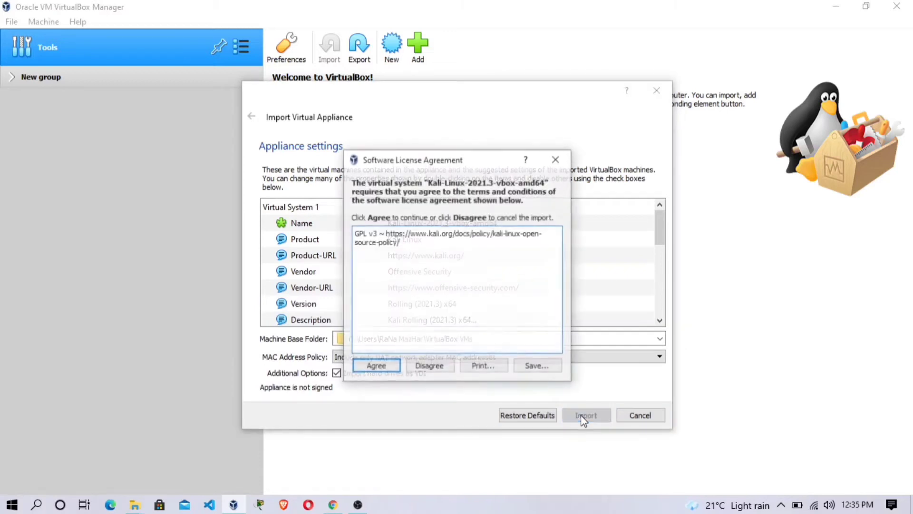
left_click(376, 366)
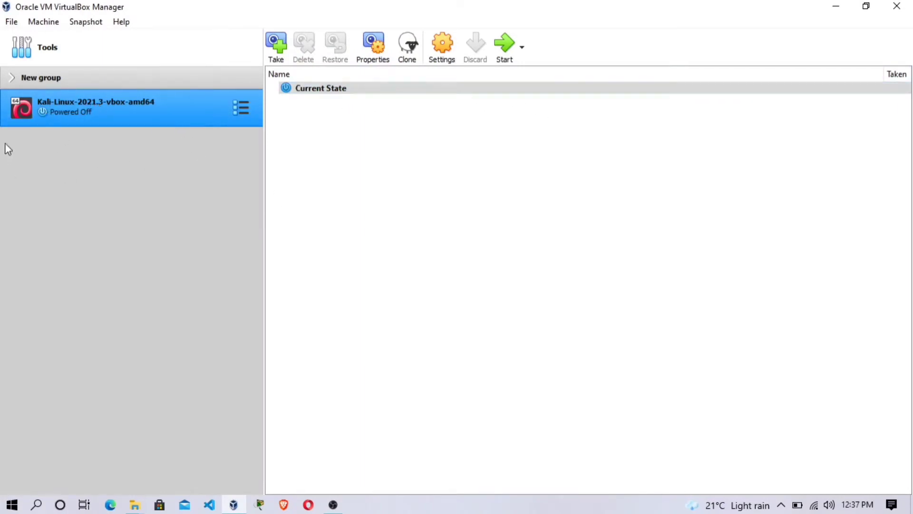
Open the Kali virtual machine's settings and review the Shared Clipboard and Drag'n'Drop options, leaving both at Bidirectional.
right_click(107, 112)
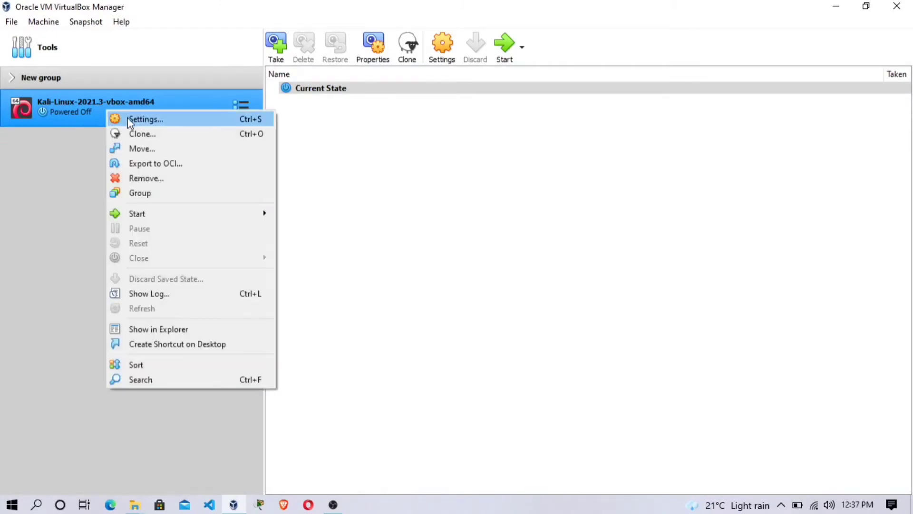
left_click(134, 120)
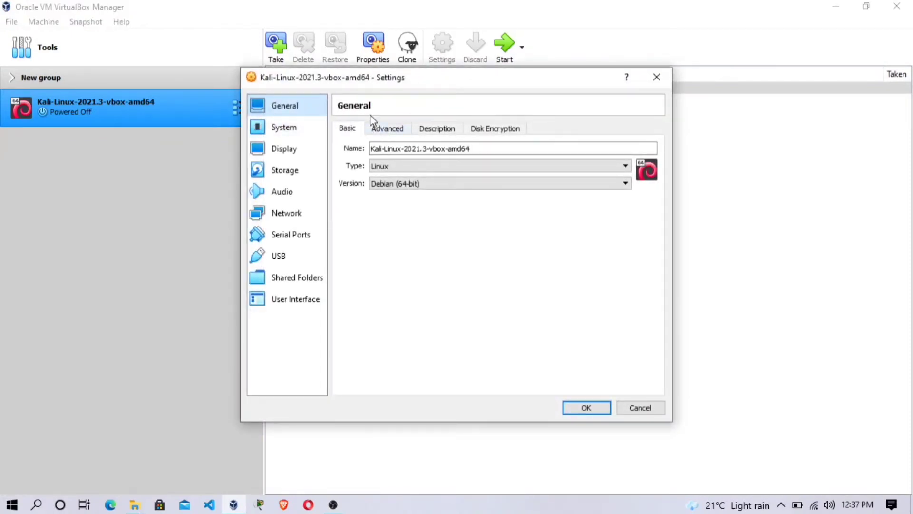
left_click(397, 129)
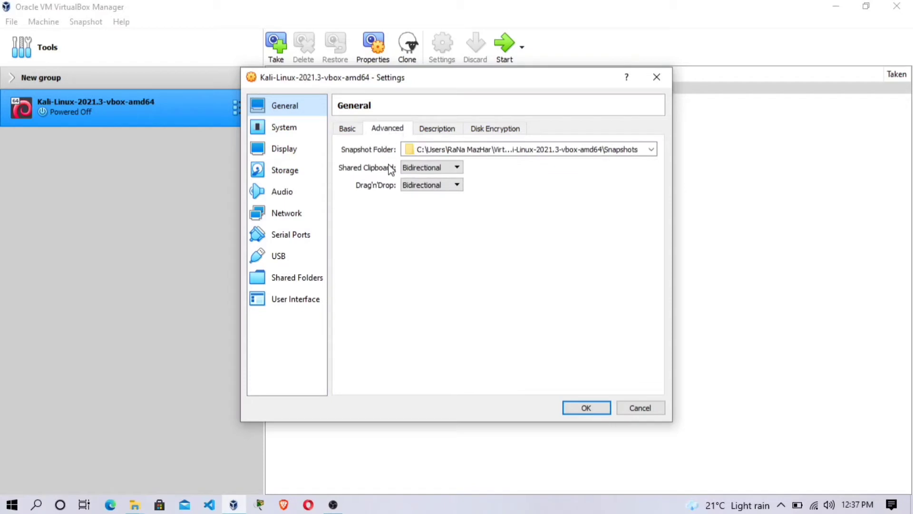
left_click(428, 168)
left_click(537, 218)
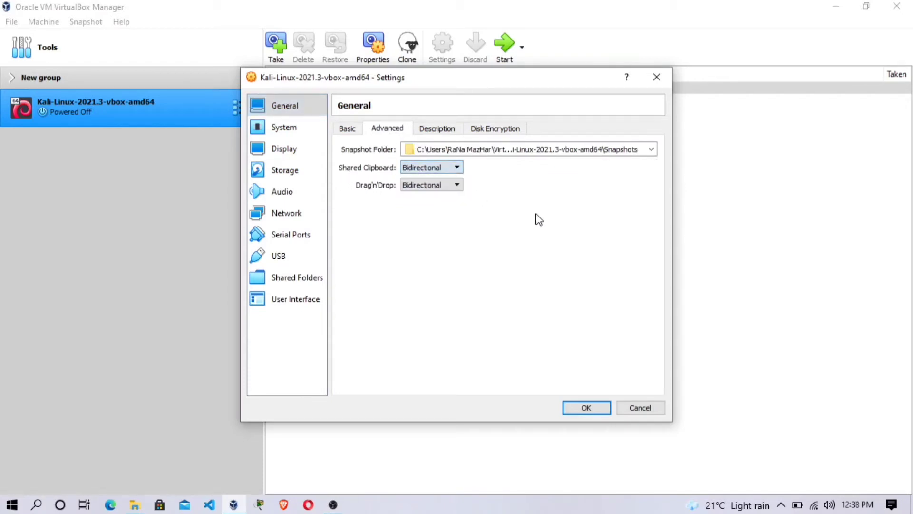
left_click(448, 188)
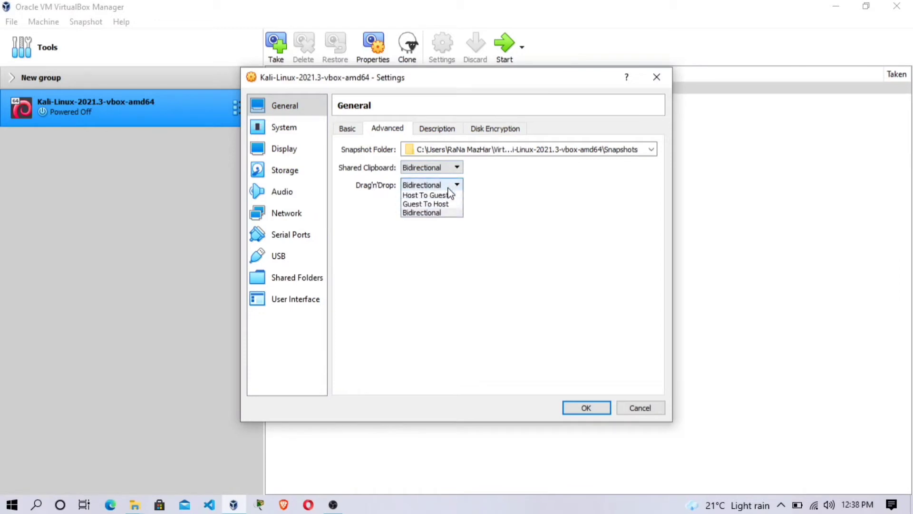
left_click(572, 190)
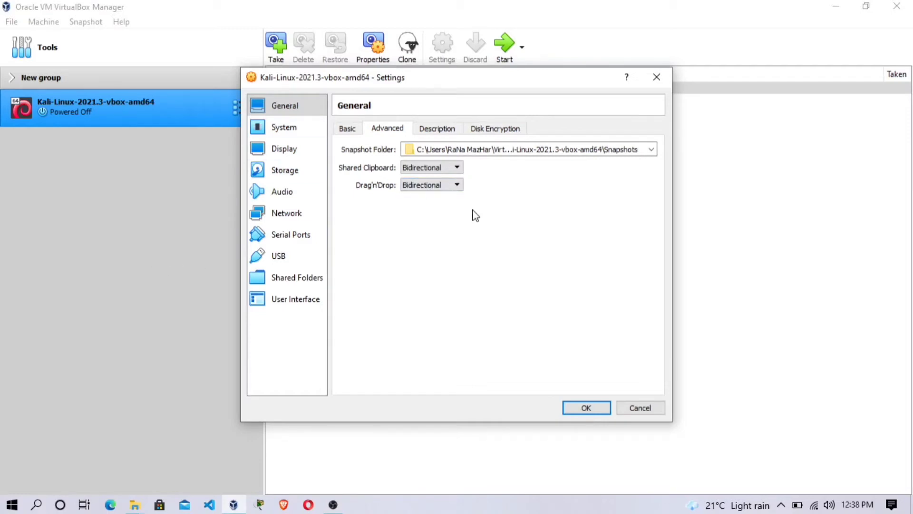
Adjust the base memory allocated to the Kali virtual machine in its motherboard settings.
left_click(281, 137)
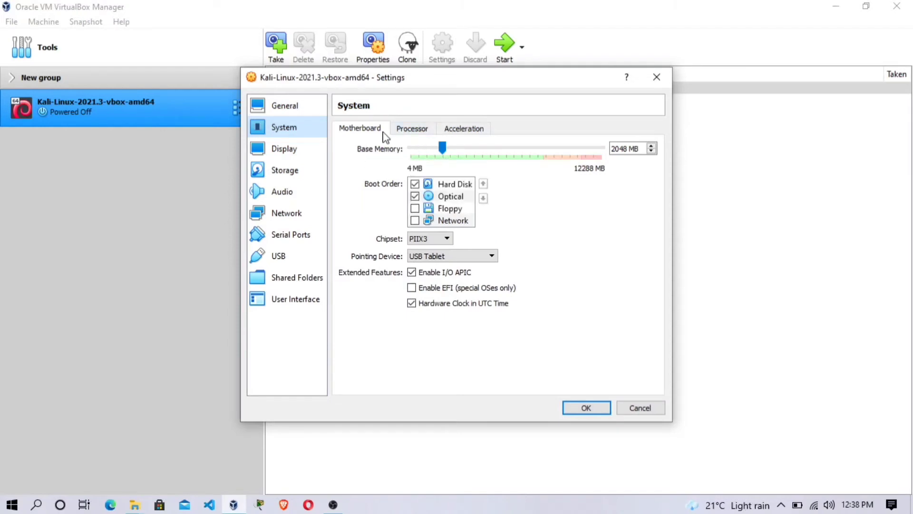
left_click(471, 150)
left_click(472, 150)
left_click(473, 150)
left_click(498, 150)
left_click(497, 150)
left_click(515, 150)
left_click(515, 151)
left_click(516, 150)
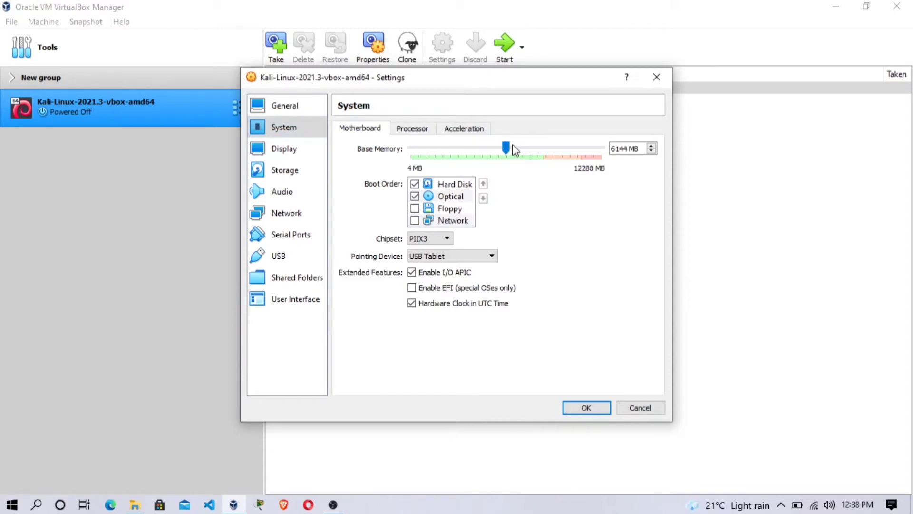
left_click(535, 148)
left_click(459, 151)
left_click(458, 151)
left_click(458, 152)
left_click(458, 152)
left_click(483, 151)
Review the Kali virtual machine's processor settings and set its display video memory to 32 MB.
left_click(413, 132)
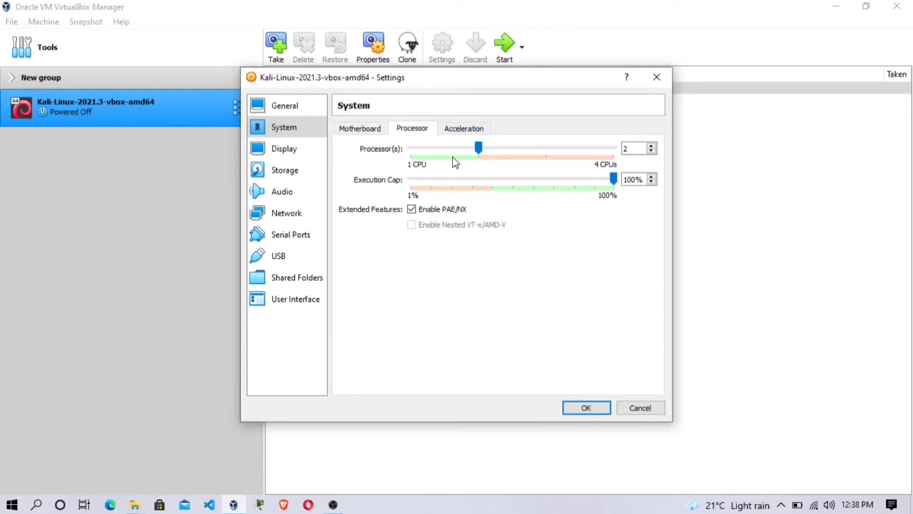
left_click(288, 150)
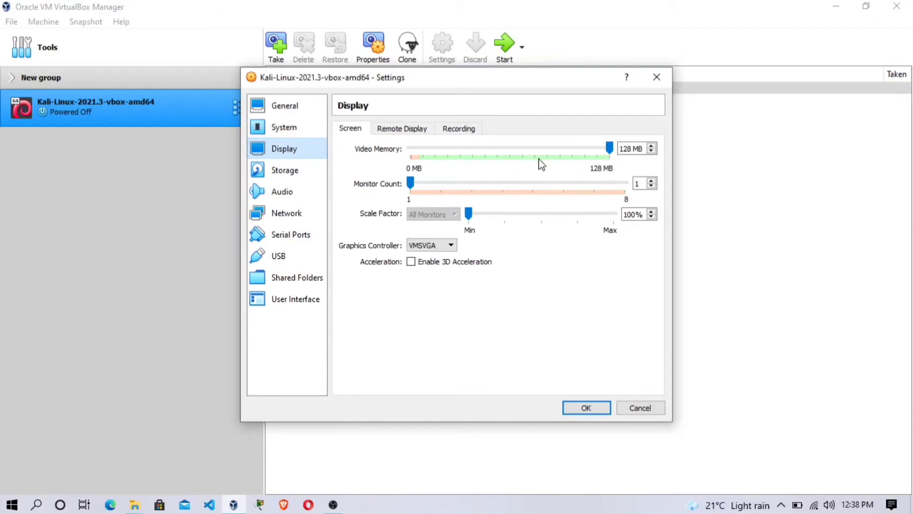
left_click_drag(609, 148, 462, 153)
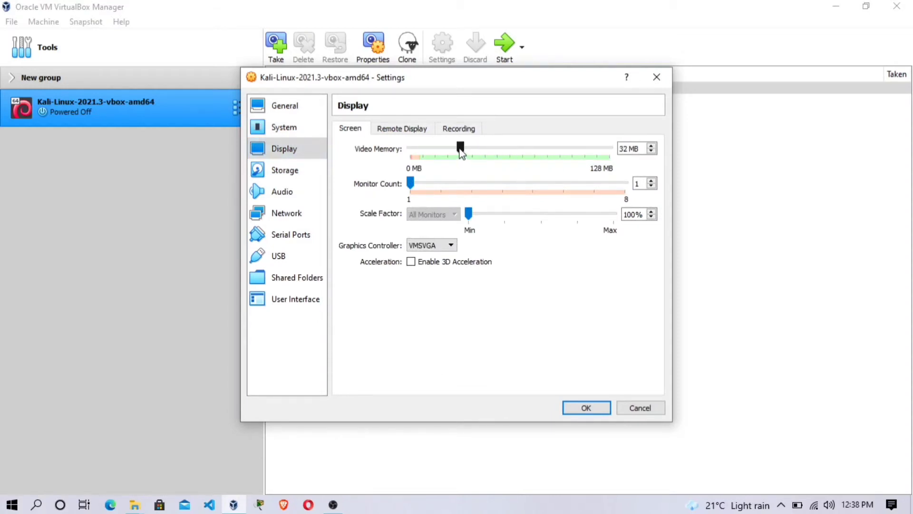
Attach network Adapter 1 of the Kali virtual machine to Bridged Adapter.
left_click(284, 218)
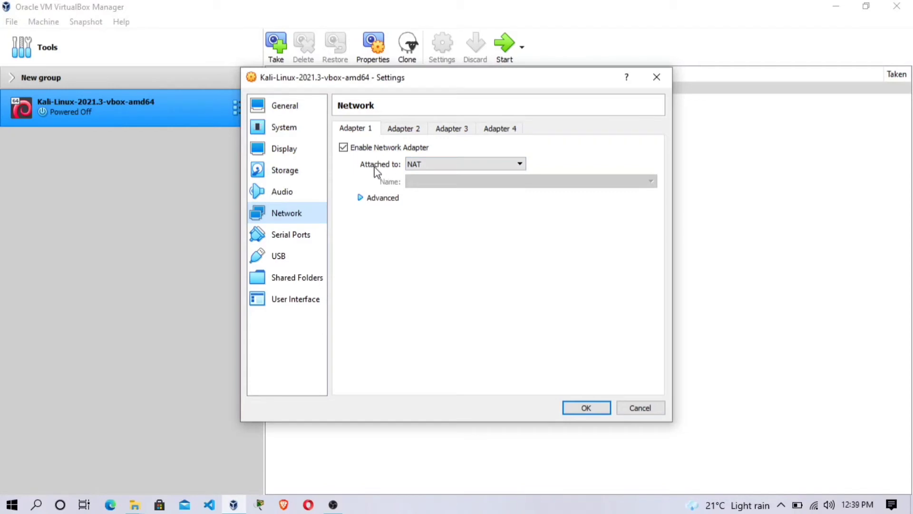
left_click(437, 165)
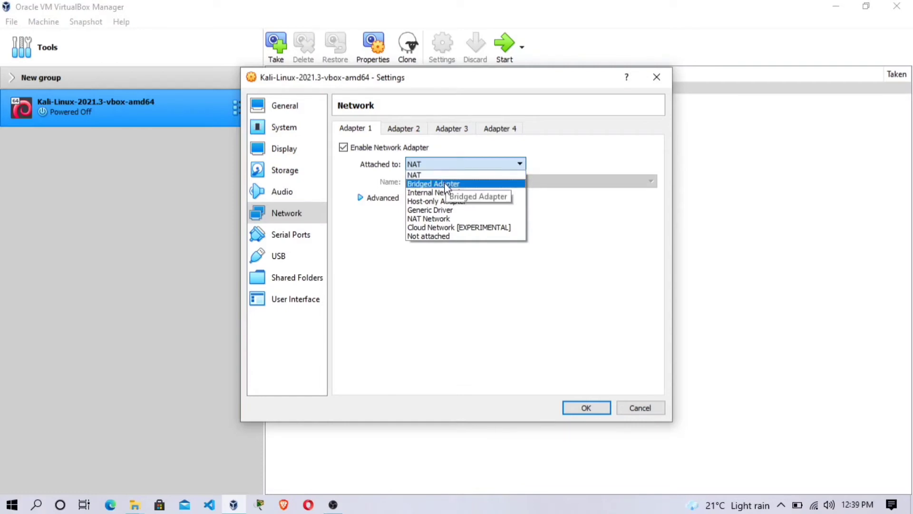
left_click(471, 184)
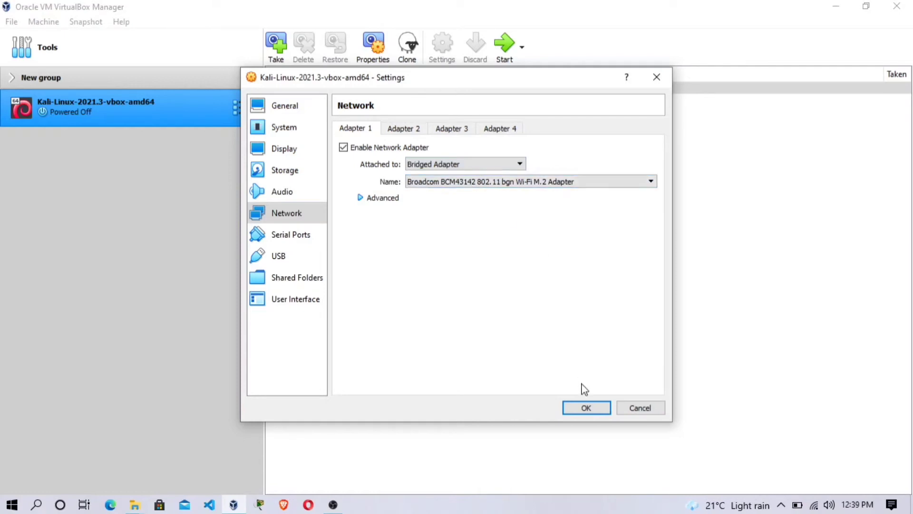
Look through the Serial Ports, USB and Shared Folders settings, then save the virtual machine's settings.
left_click(291, 236)
left_click(283, 259)
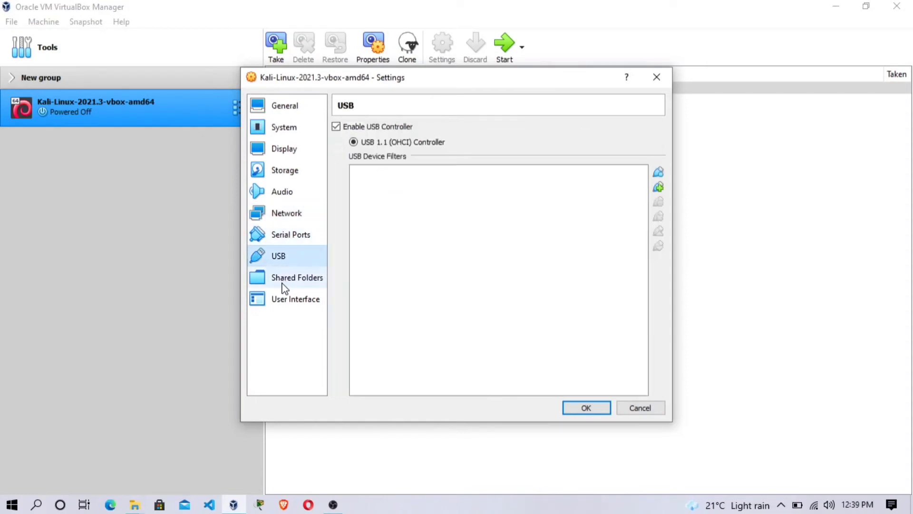
left_click(284, 281)
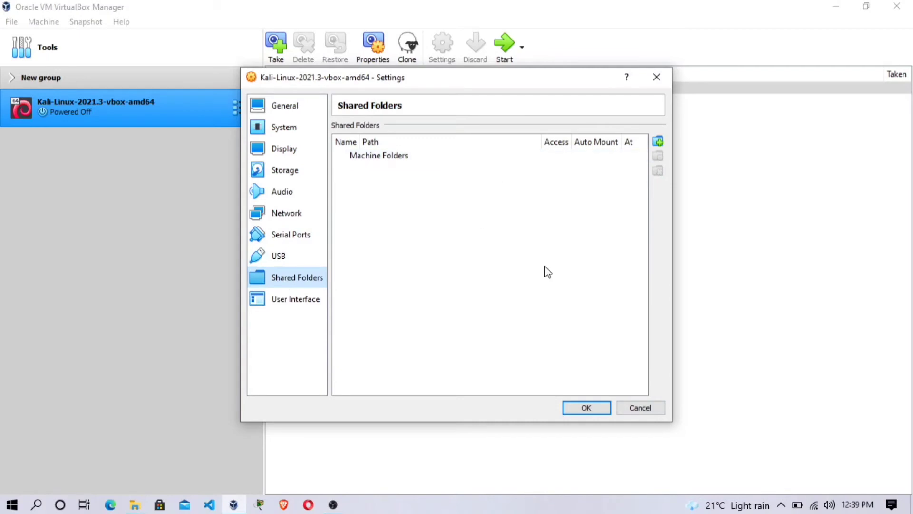
left_click(586, 409)
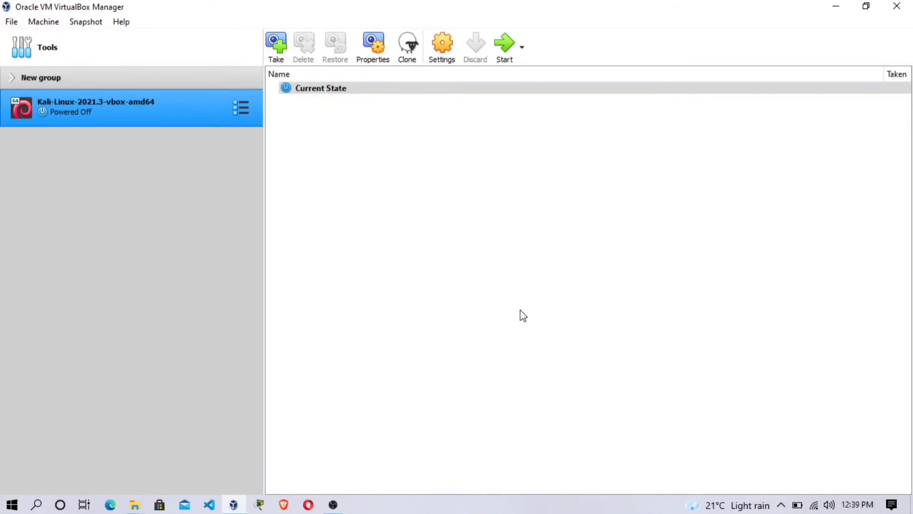
Start the Kali virtual machine and boot it from the boot menu, dismissing the Auto capture keyboard notice.
left_click(502, 49)
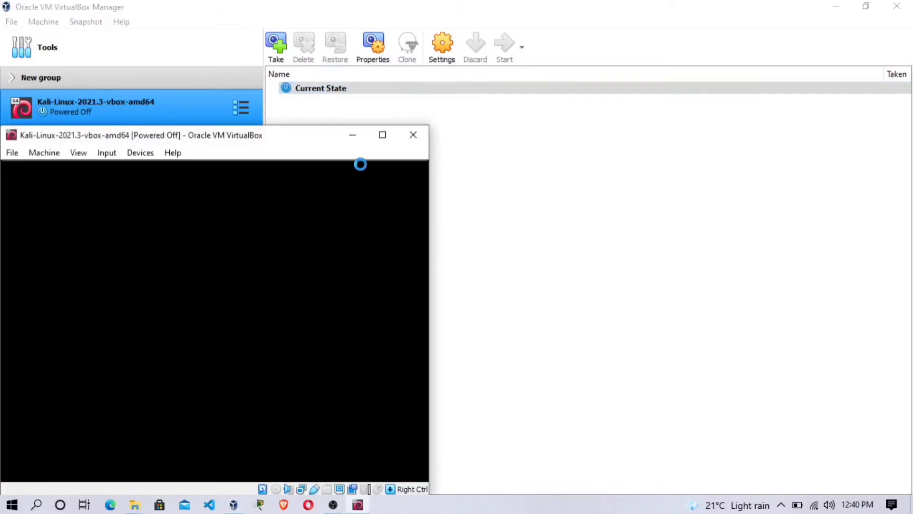
left_click_drag(306, 145, 375, 120)
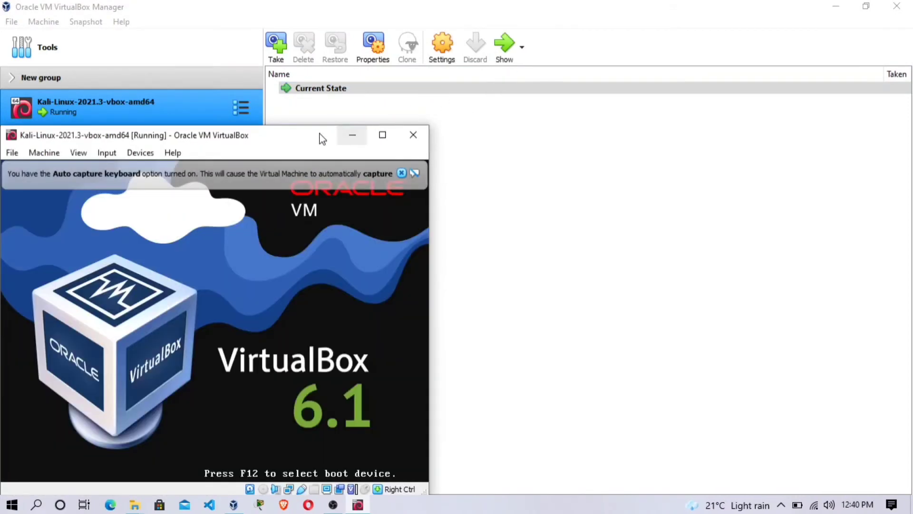
left_click_drag(320, 139, 571, 72)
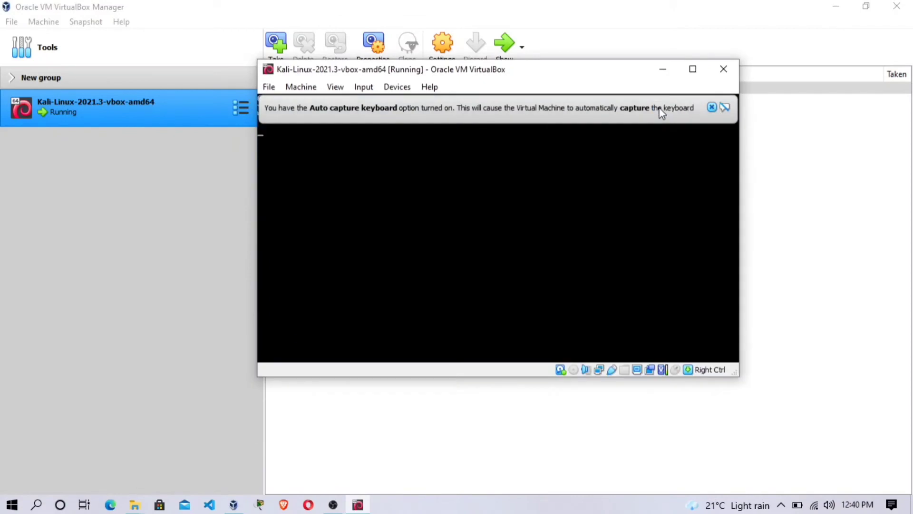
mouse_move(688, 109)
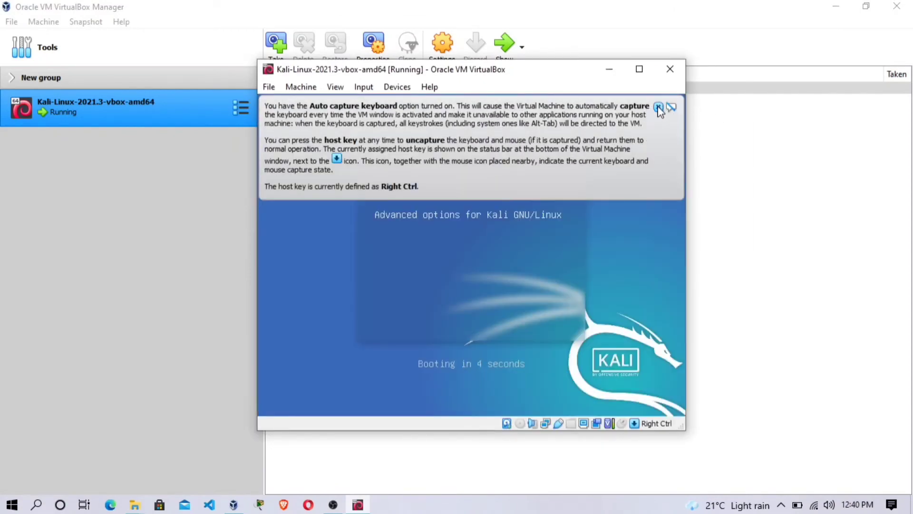
left_click(658, 107)
key("Return")
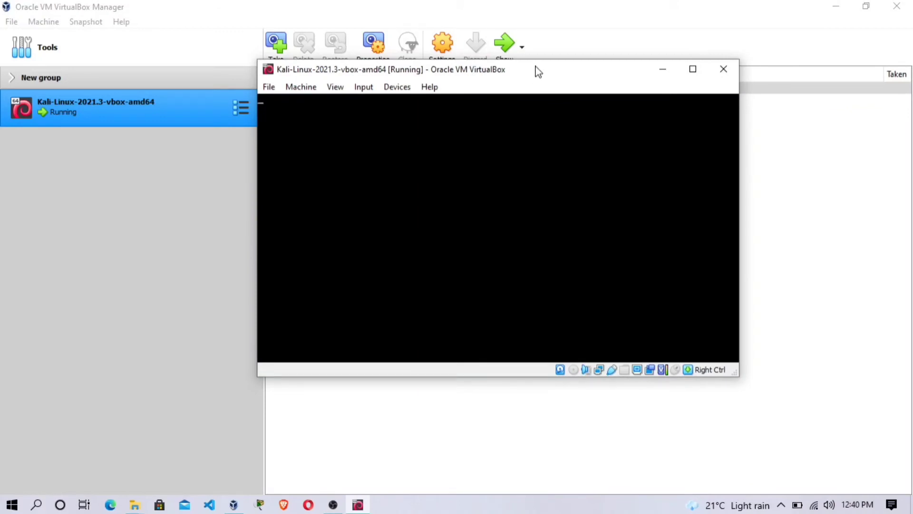
Maximize the virtual machine window and log in as user kali with the account password.
left_click_drag(538, 72, 485, 75)
double_click(485, 75)
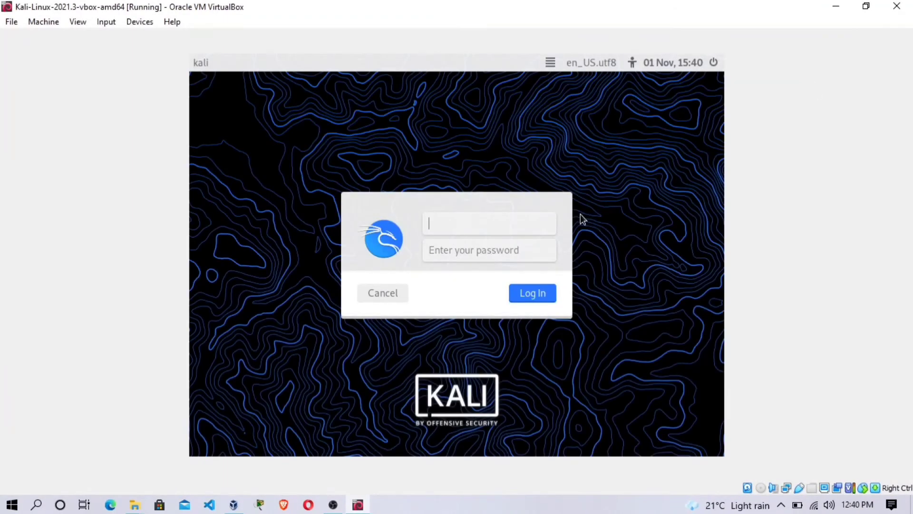
left_click(445, 252)
left_click(463, 224)
type("kali")
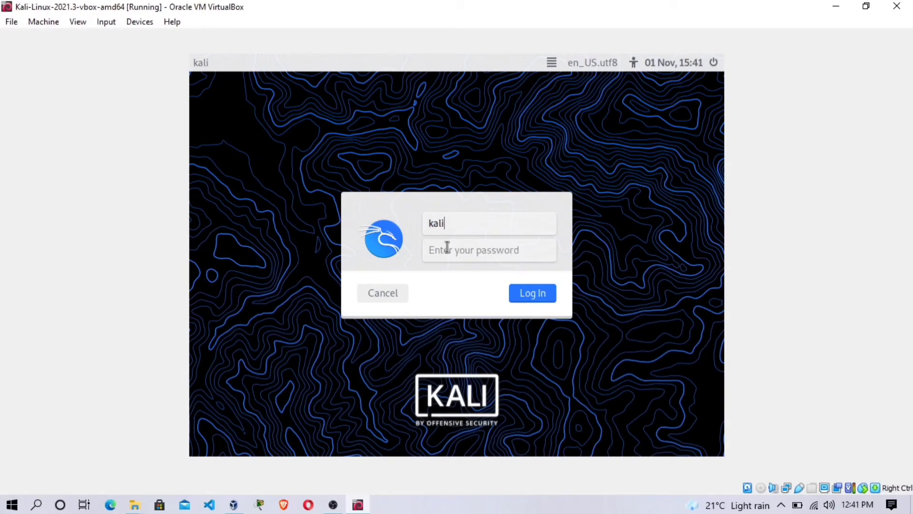
left_click(447, 249)
type("kali")
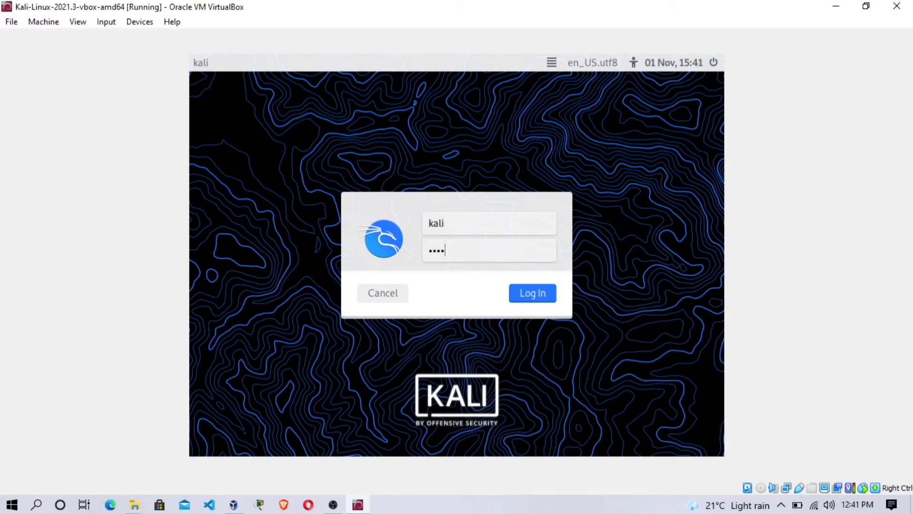
key("Return")
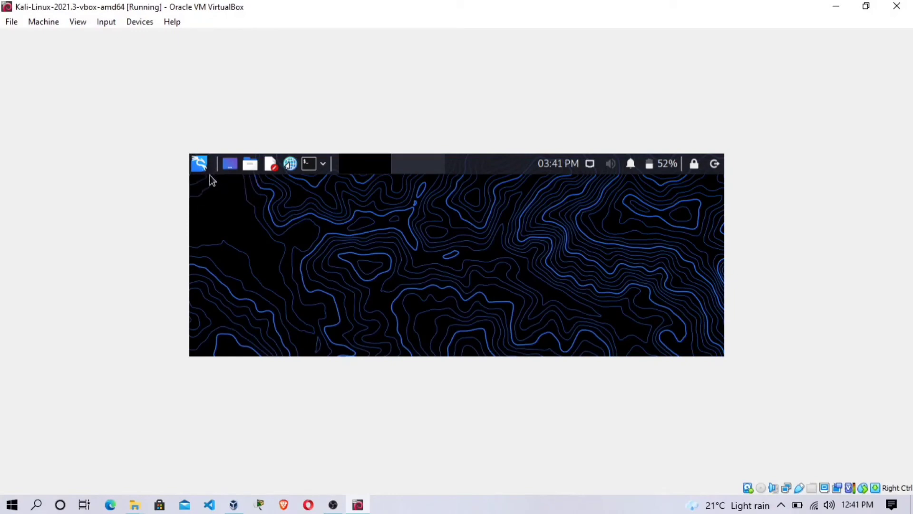
Search the Kali applications for "dis" and open the Display settings.
left_click(200, 163)
type("di")
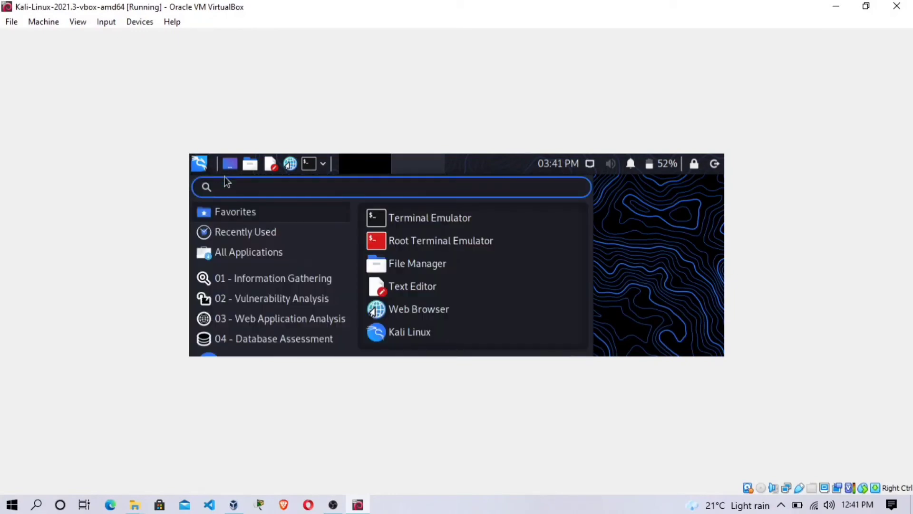
type("s")
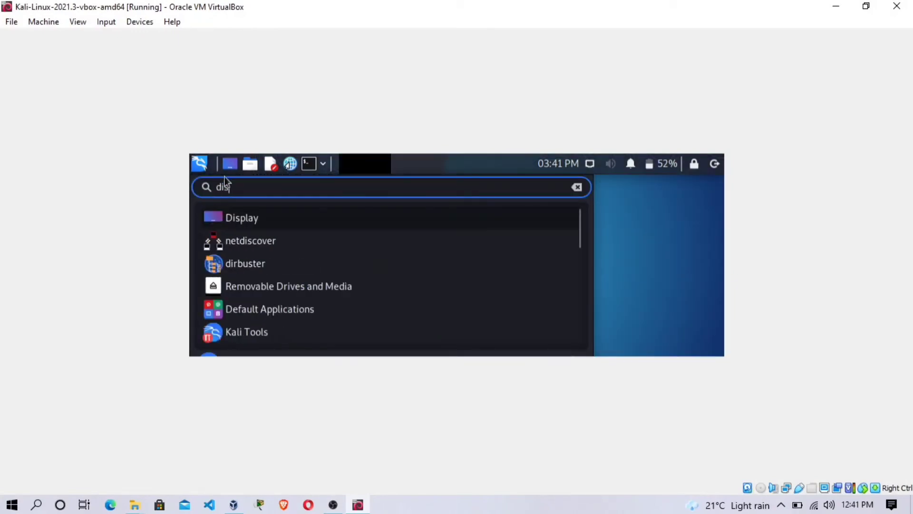
left_click(238, 221)
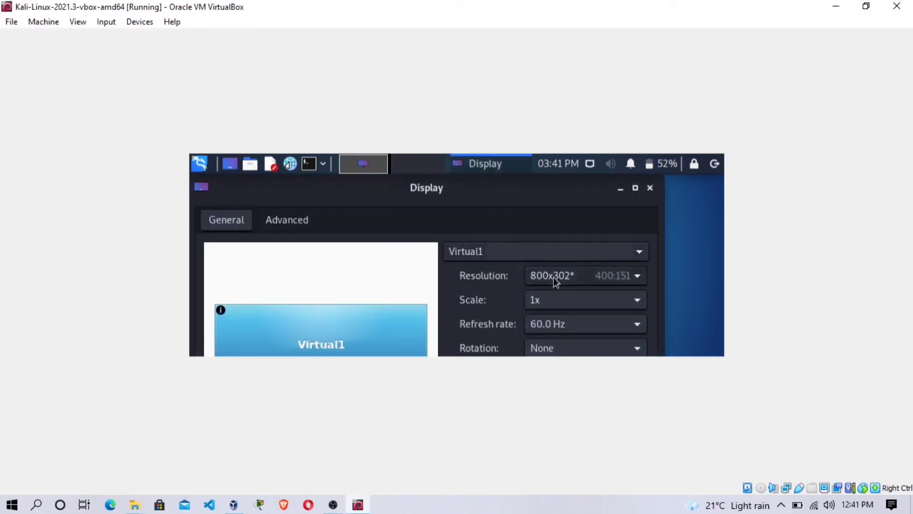
Select 1920x1440 as the resolution of the Virtual1 display.
left_click(564, 279)
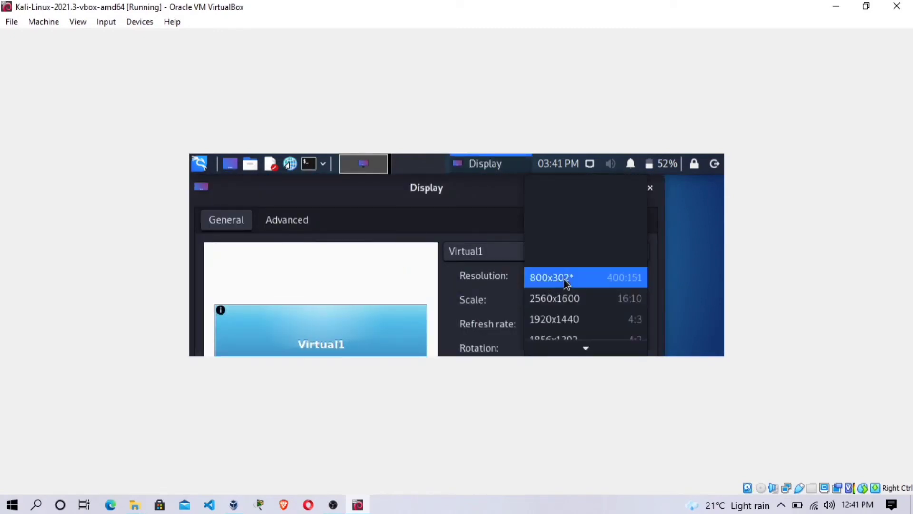
left_click(566, 318)
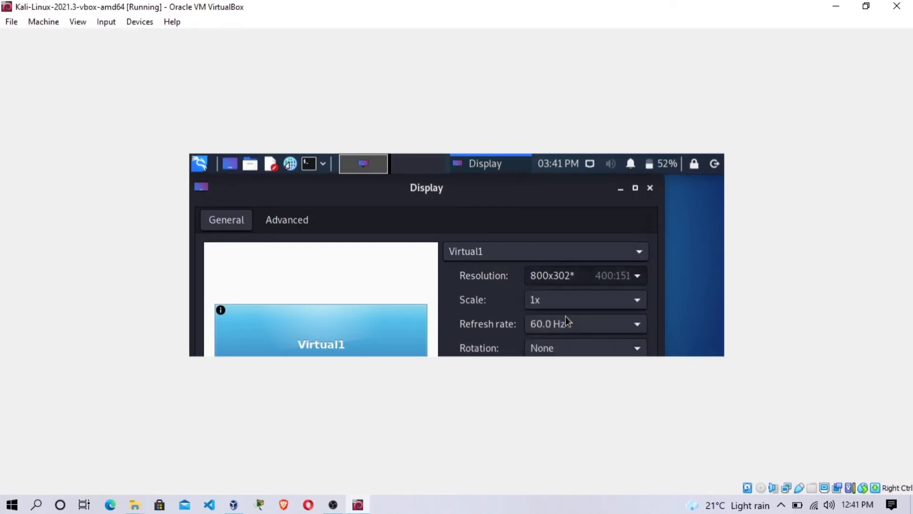
left_click(570, 280)
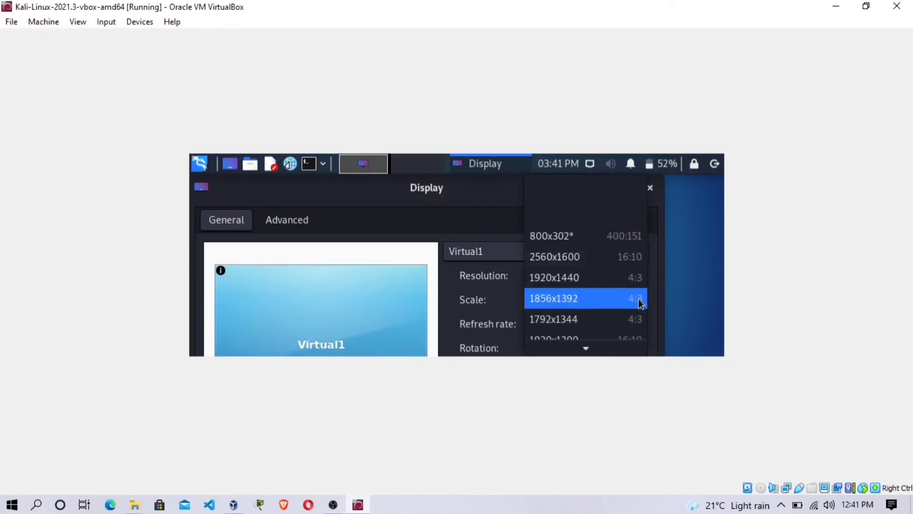
left_click(653, 296)
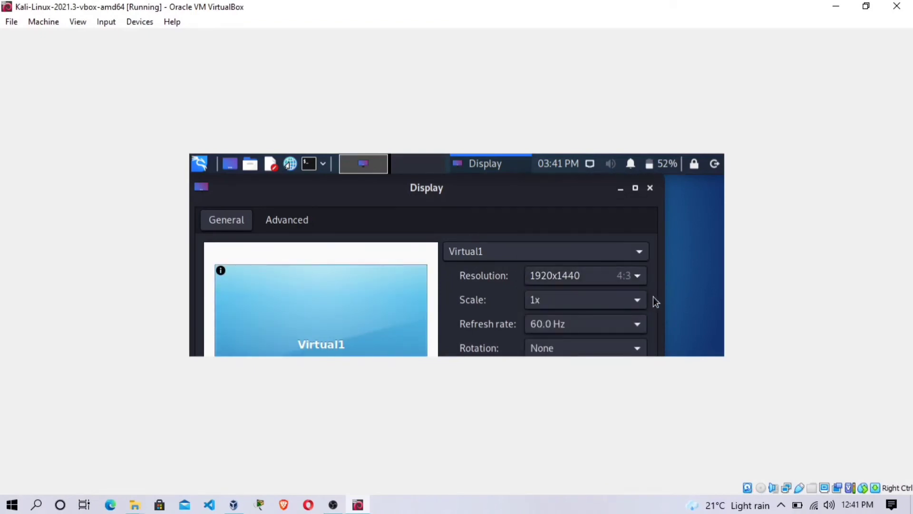
left_click(618, 275)
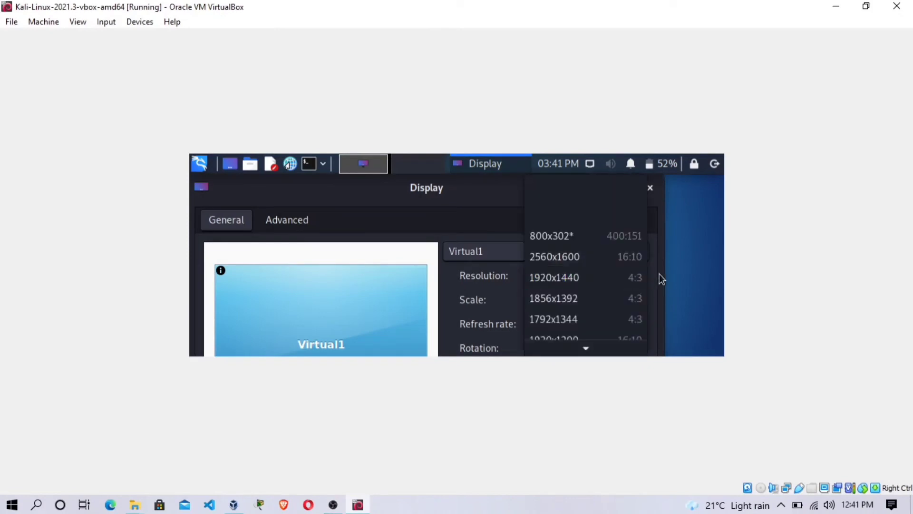
left_click(653, 228)
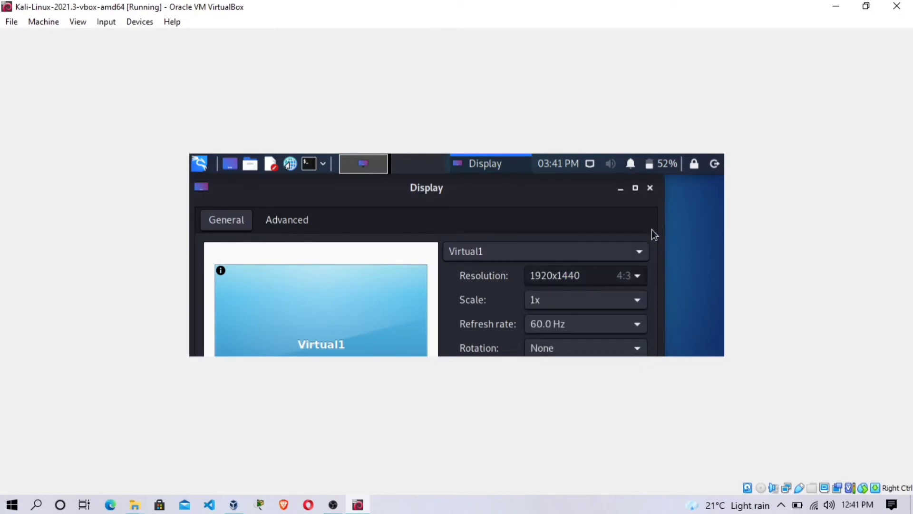
Try to change the Virtual1 display resolution to 1920x1200.
left_click(637, 278)
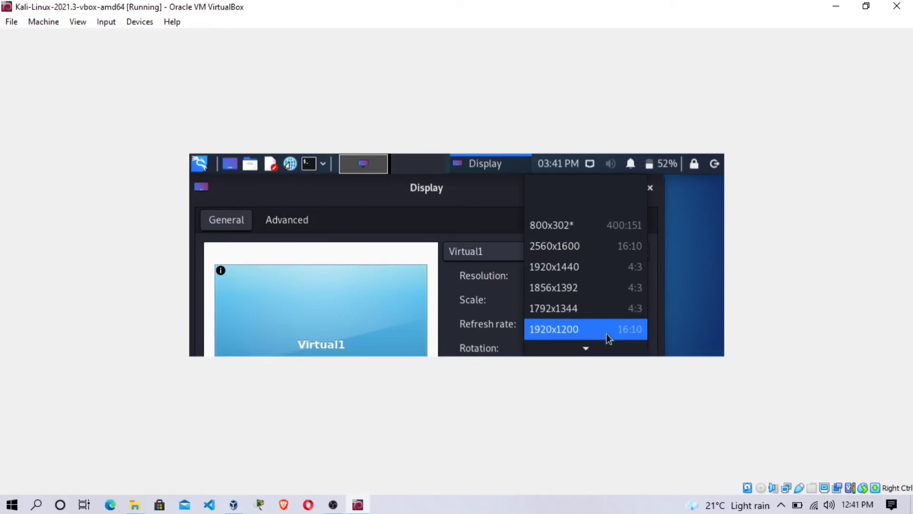
left_click(606, 331)
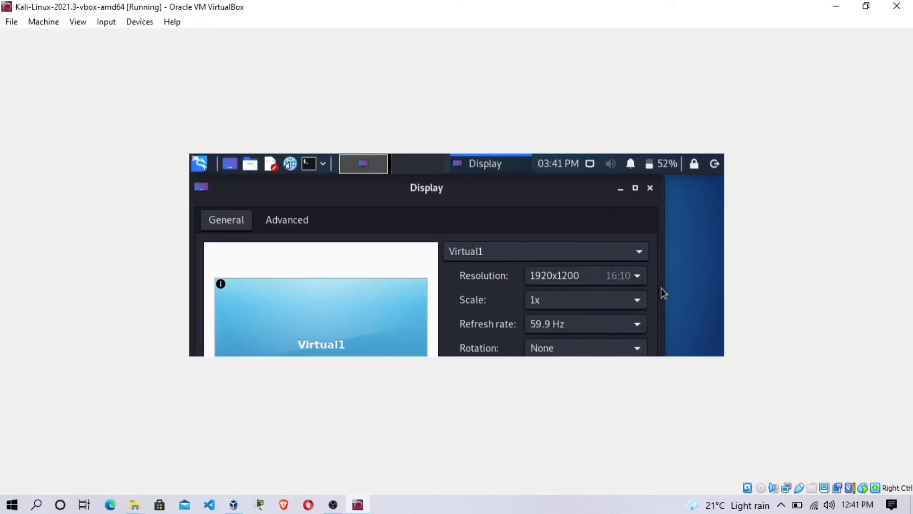
key("Return")
key("Return")
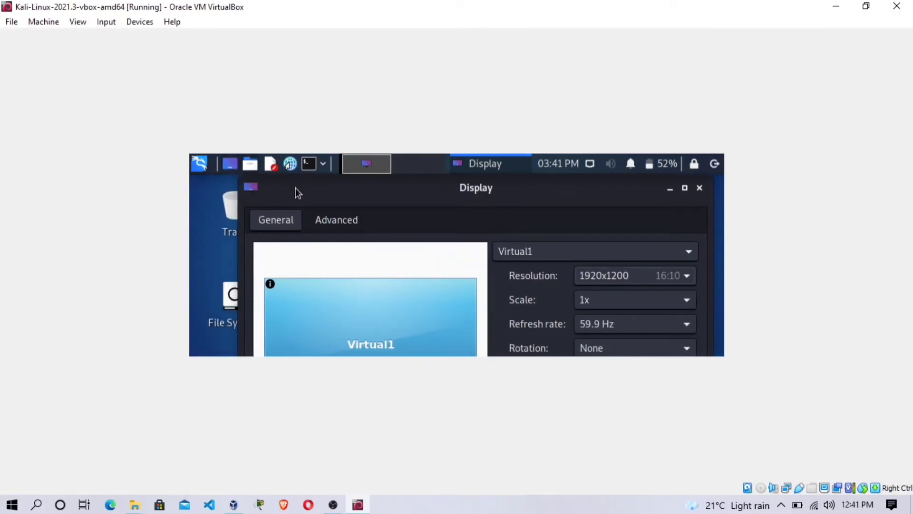
Move the Display window lower on the Kali desktop and switch the virtual machine to full-screen mode.
left_click_drag(296, 186, 296, 198)
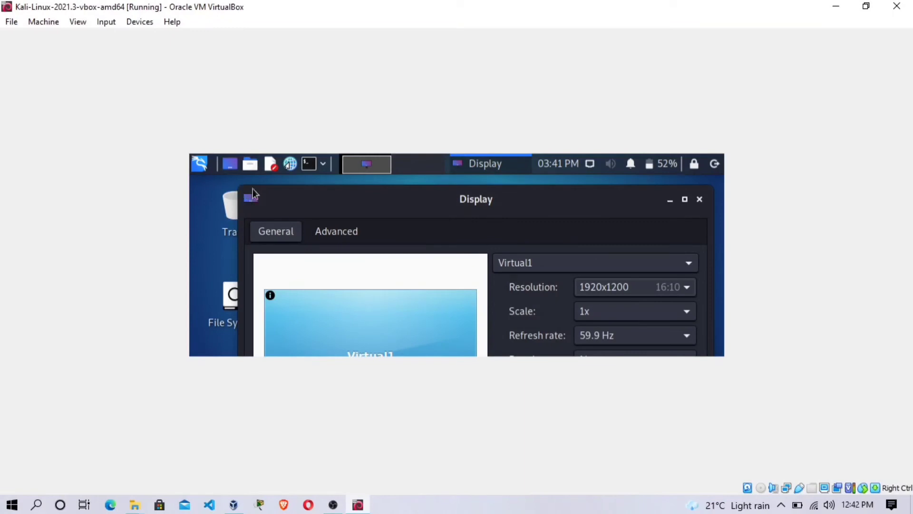
mouse_move(358, 204)
left_mouse_down()
mouse_move(369, 201)
mouse_move(342, 195)
mouse_move(351, 197)
left_mouse_up()
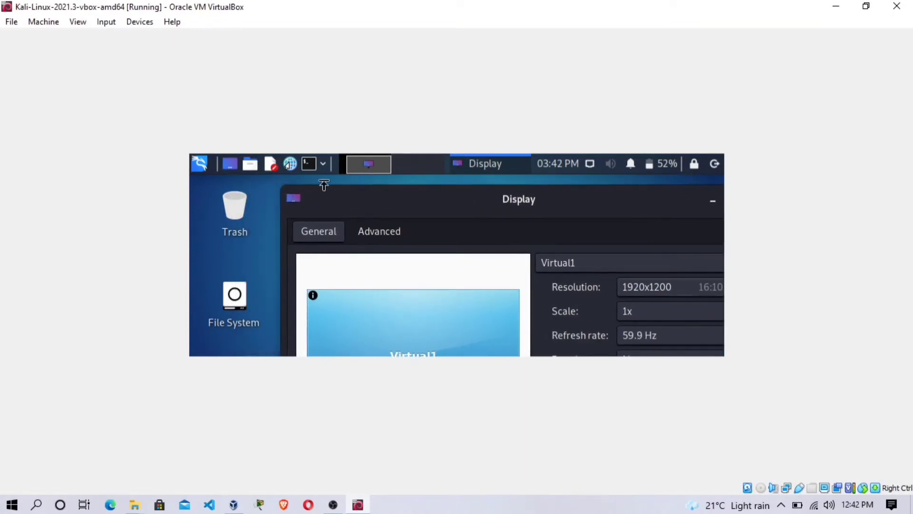
left_click_drag(642, 202, 525, 205)
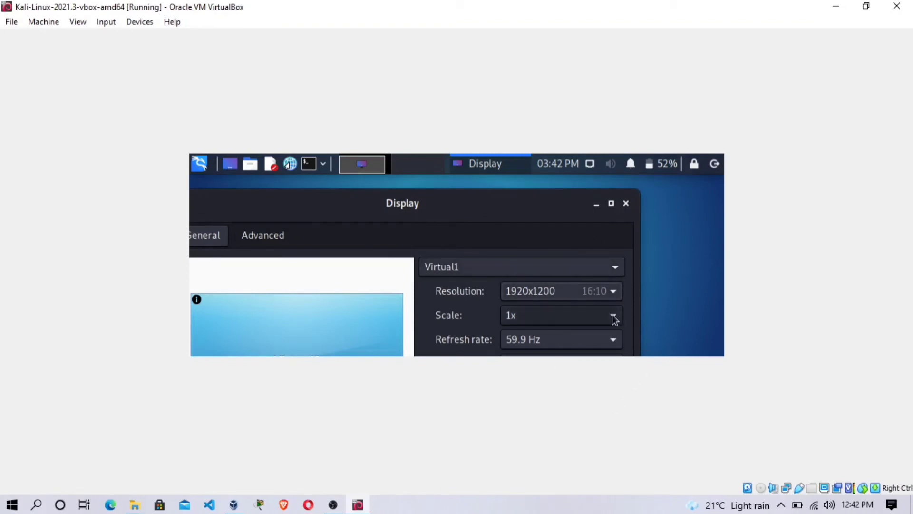
left_click_drag(479, 211, 563, 224)
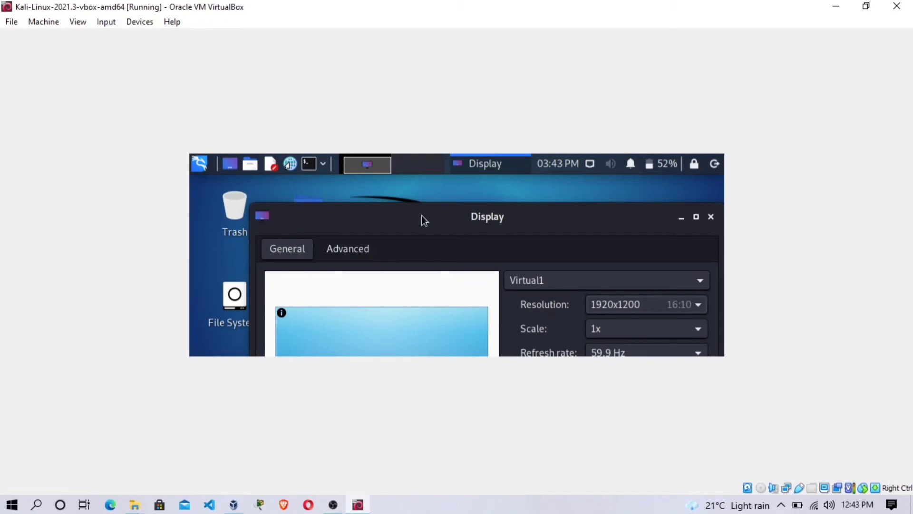
key("ctrl+f")
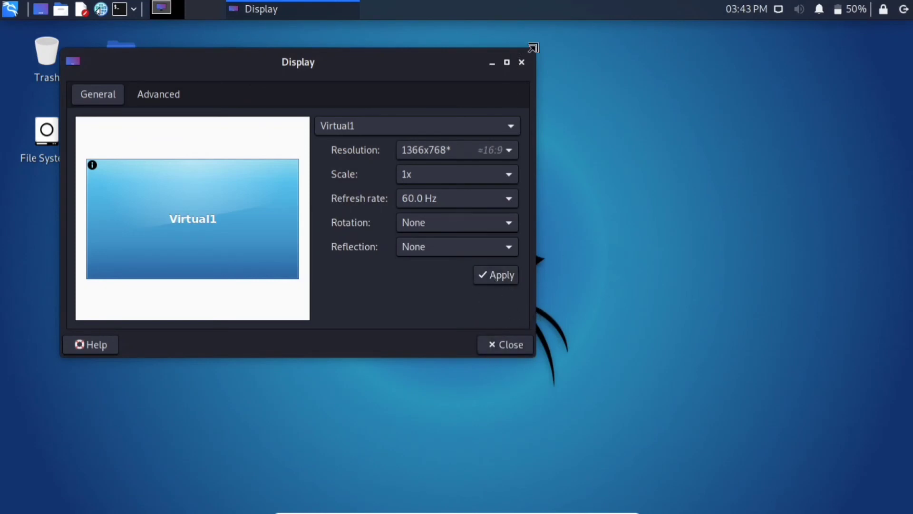
Close the Display settings, then take the virtual machine out of full-screen mode and minimize its window.
left_click(522, 62)
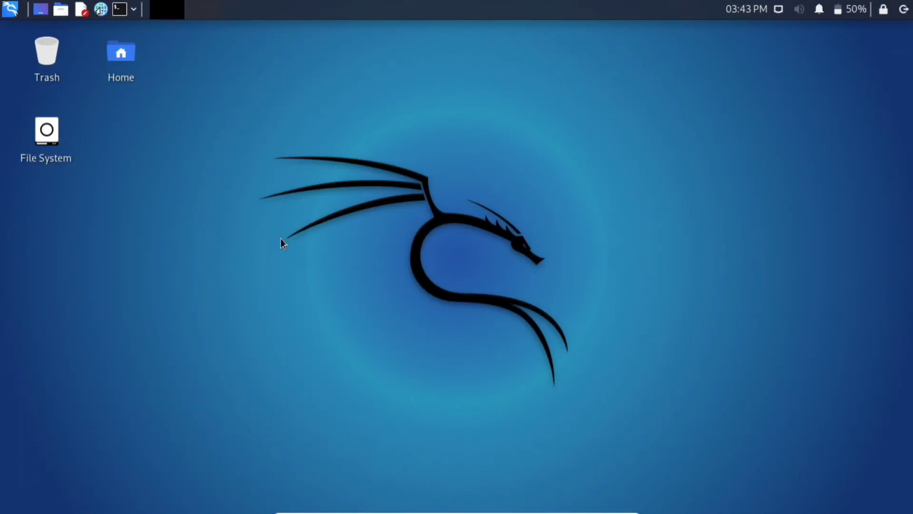
key("Control_R+f")
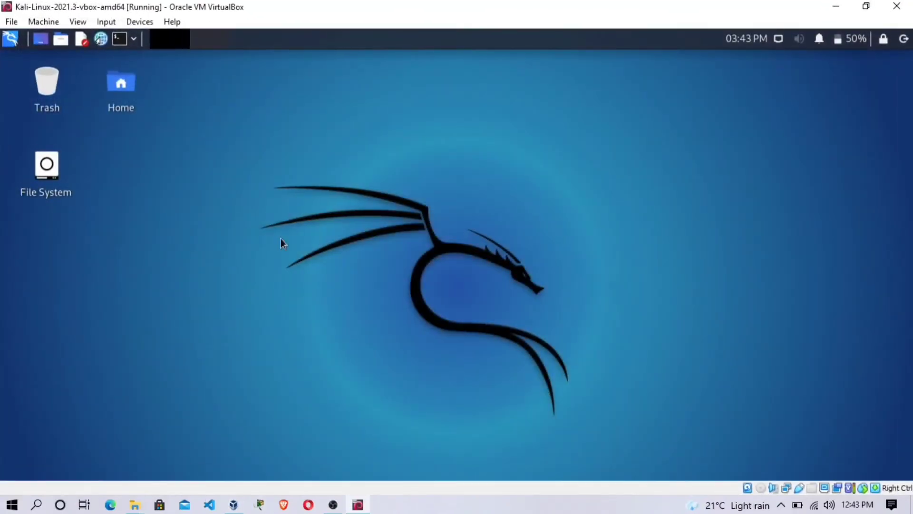
left_click(835, 9)
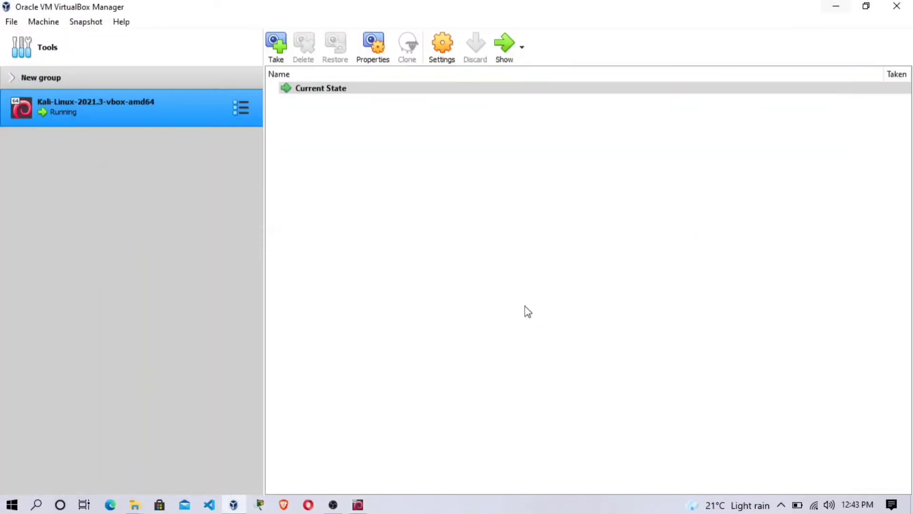
Bring the running Kali virtual machine window back to the front and return it to full-screen mode.
left_click(234, 505)
left_click(233, 505)
left_click(358, 508)
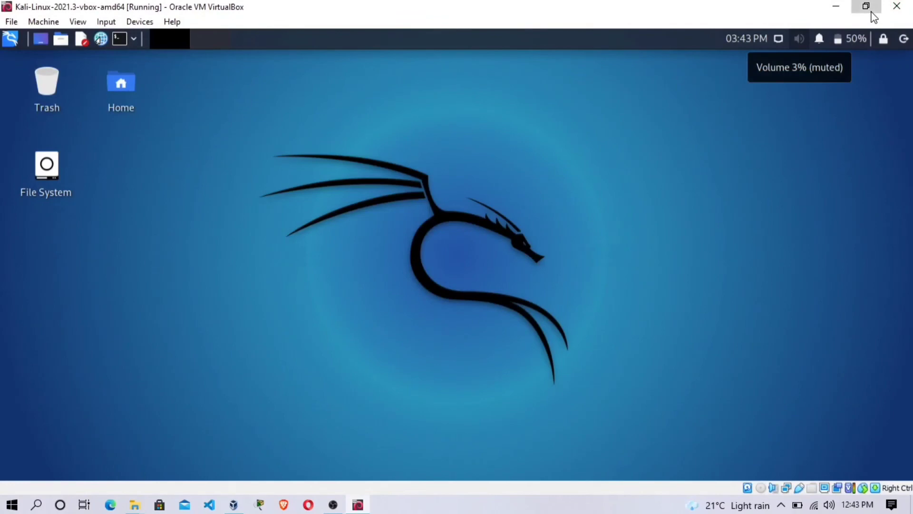
left_click(872, 14)
left_click(489, 4)
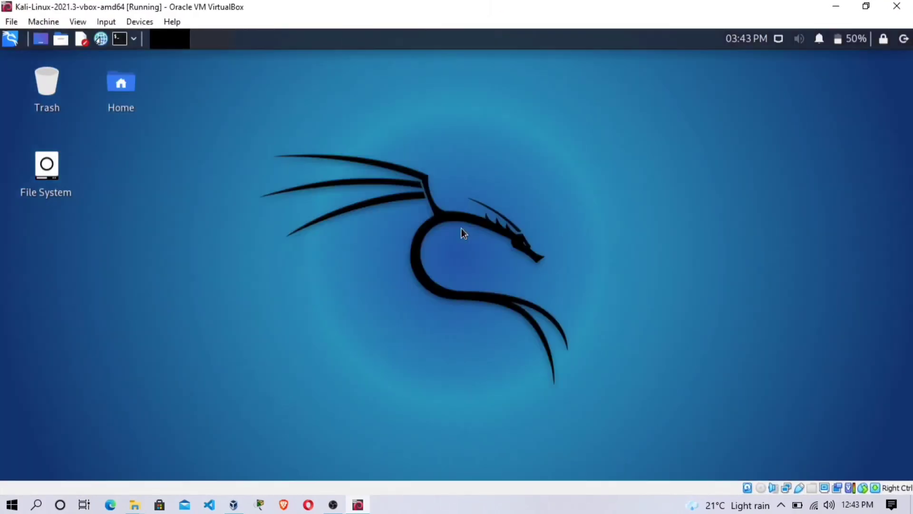
key("Control_R+f")
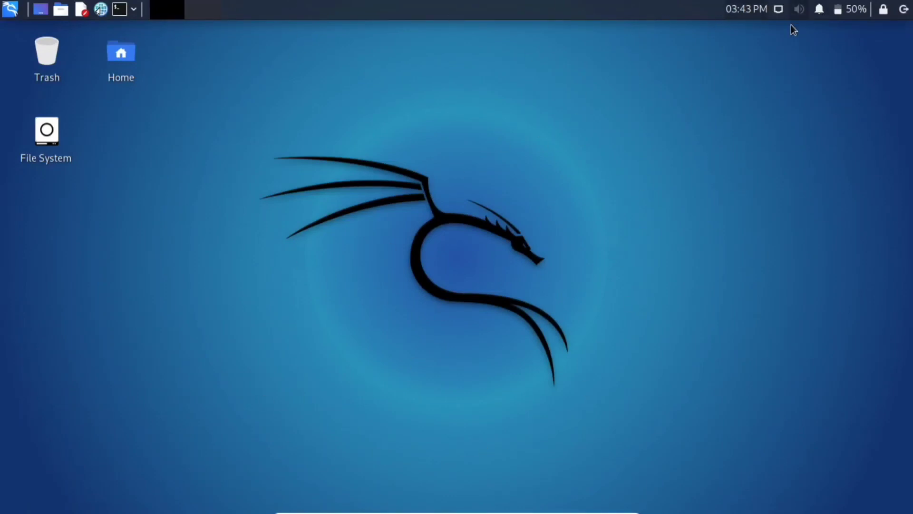
Open a terminal on the Kali desktop, enlarge its window and place it near the desktop's center.
mouse_move(780, 14)
left_click(118, 7)
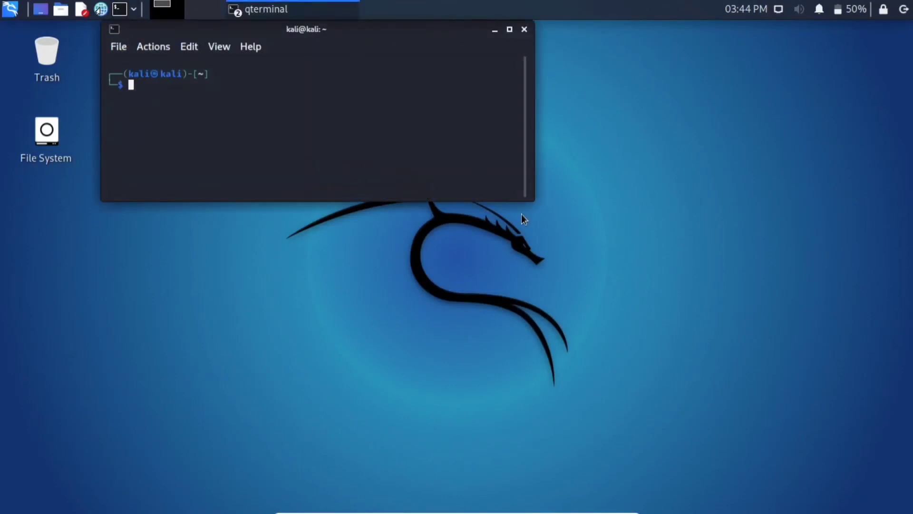
left_click_drag(535, 201, 653, 461)
left_click_drag(414, 32, 503, 76)
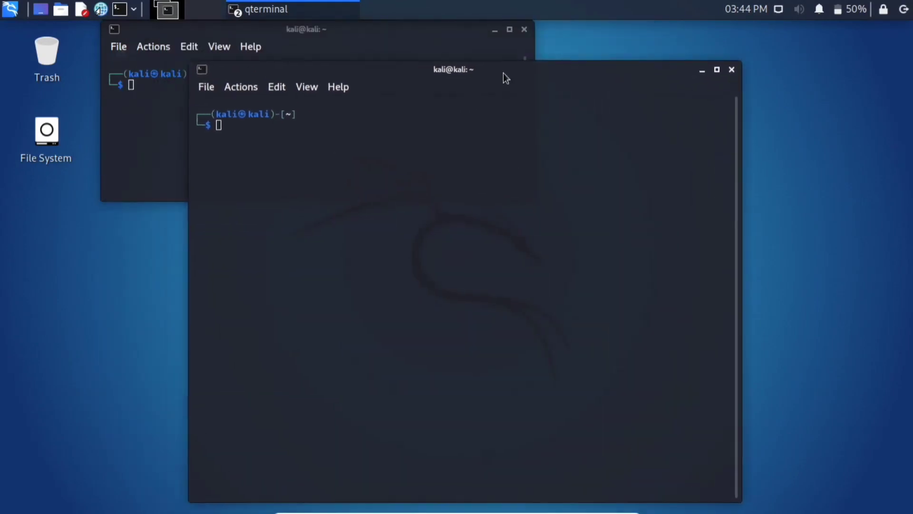
Close the smaller duplicate terminal and slightly shrink the remaining terminal window from its upper-left corner.
left_click(429, 39)
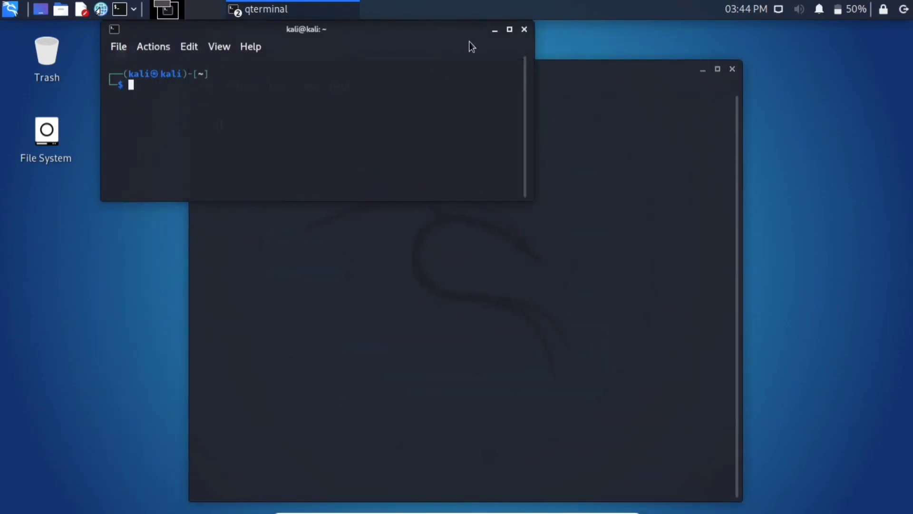
left_click(524, 30)
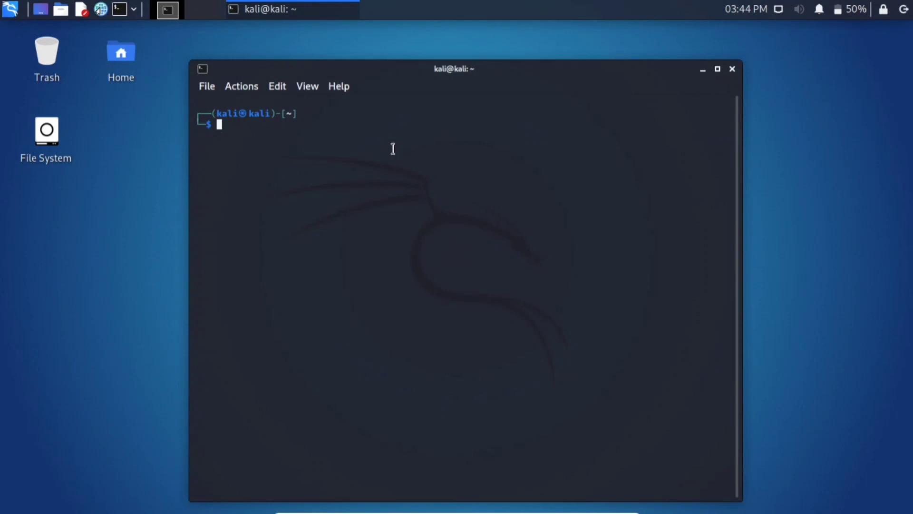
left_click_drag(197, 65, 209, 76)
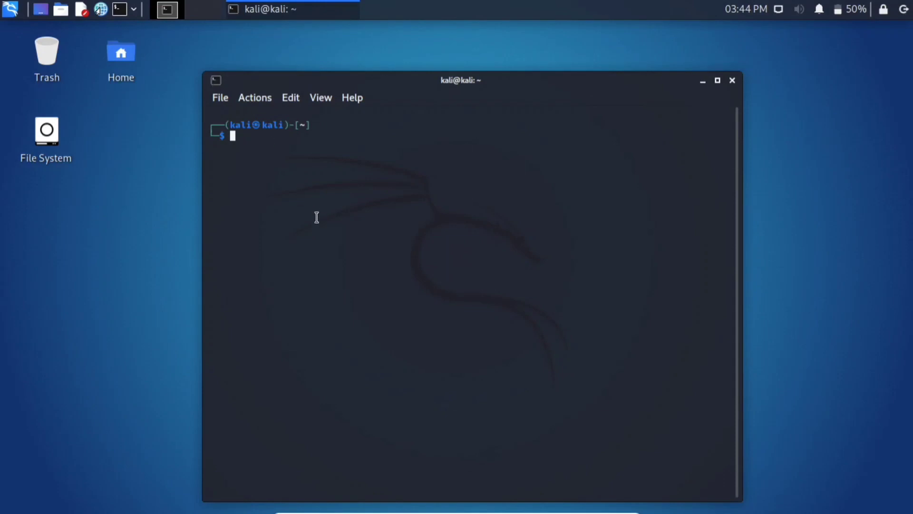
Enter a series of empty command lines in the terminal and shift its window slightly up and to the left.
key("Return")
key("Return")
key("Return")
key("Return")
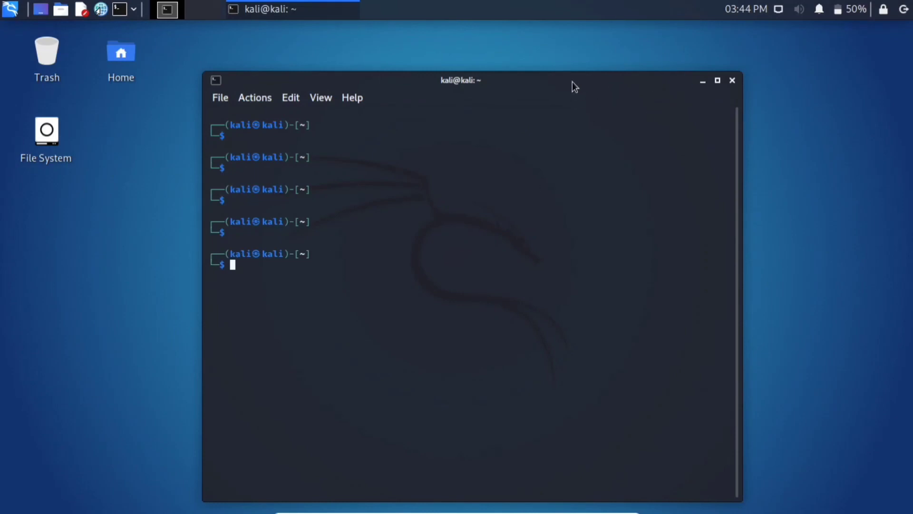
left_click_drag(572, 82, 558, 64)
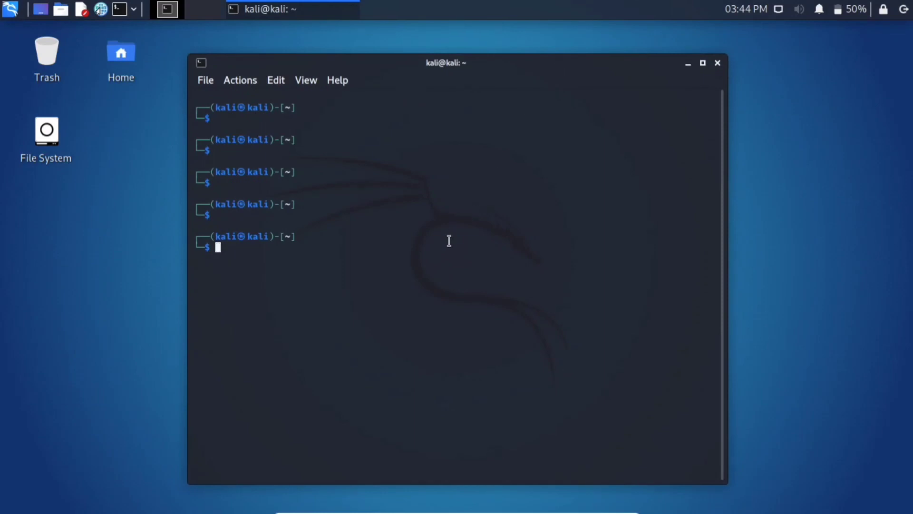
key("Return")
key("Return")
key("Return")
key("Return")
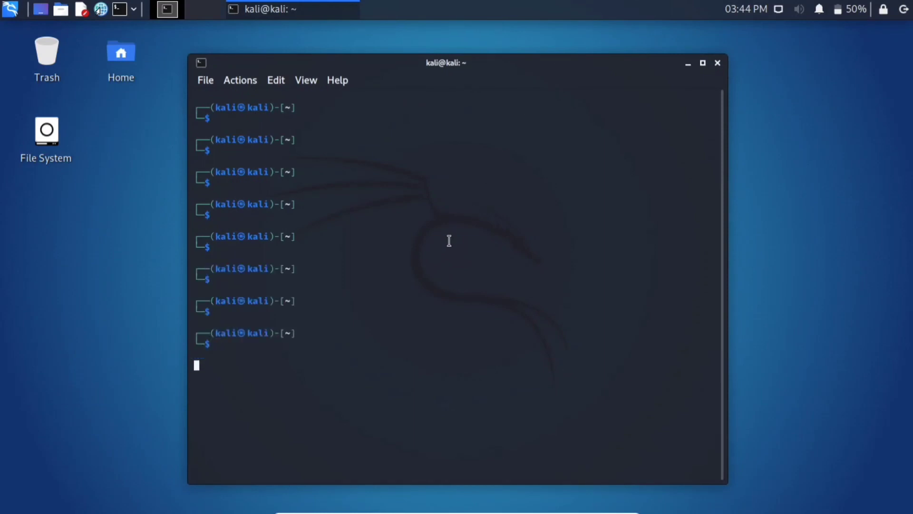